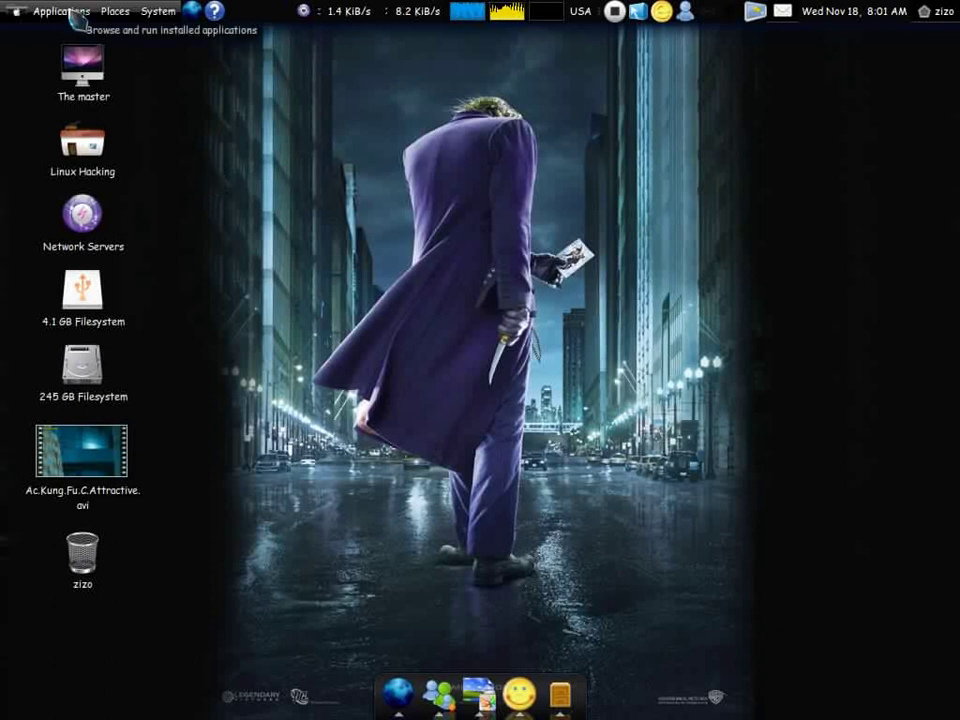
- Open the Screenlets manager, move its window higher on the desktop and look through the available screenlets
left_click(72, 13)
mouse_move(45, 37)
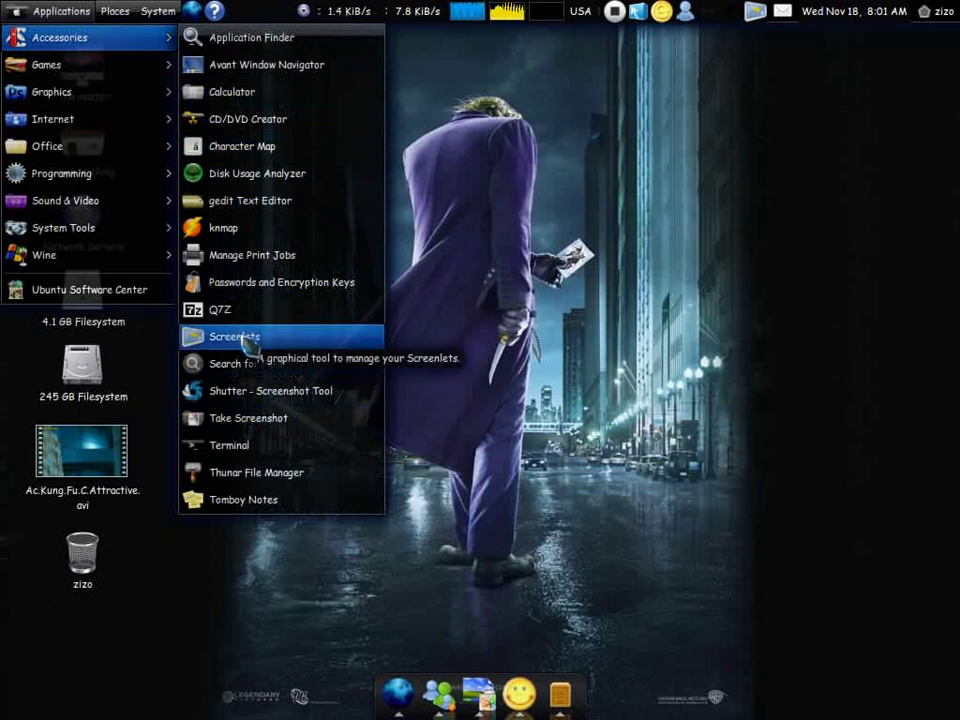
left_click(772, 58)
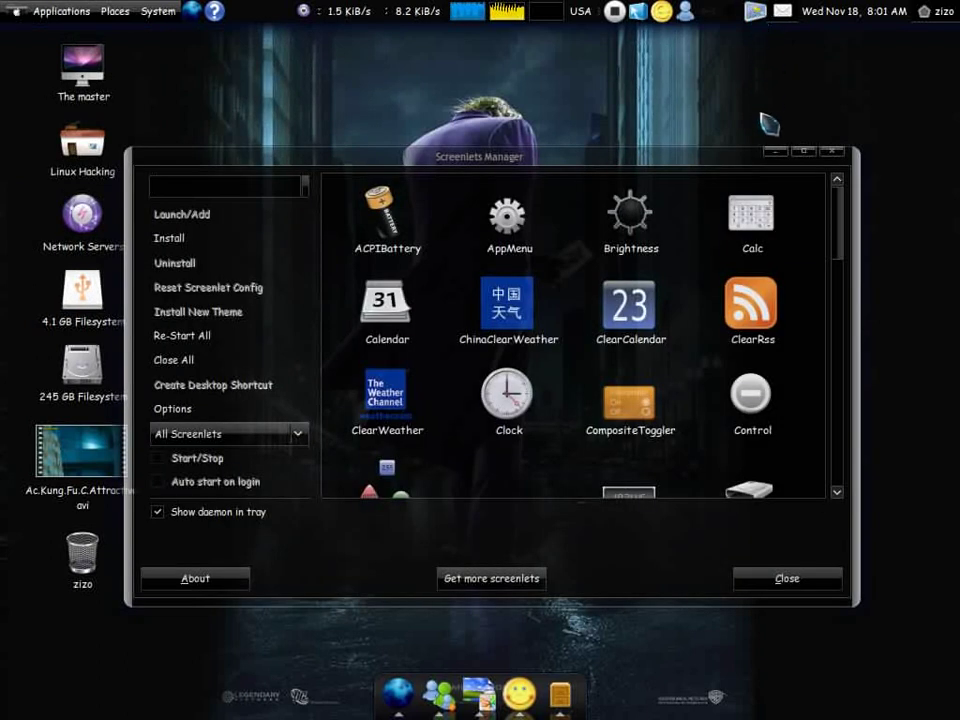
left_click_drag(678, 156, 729, 91)
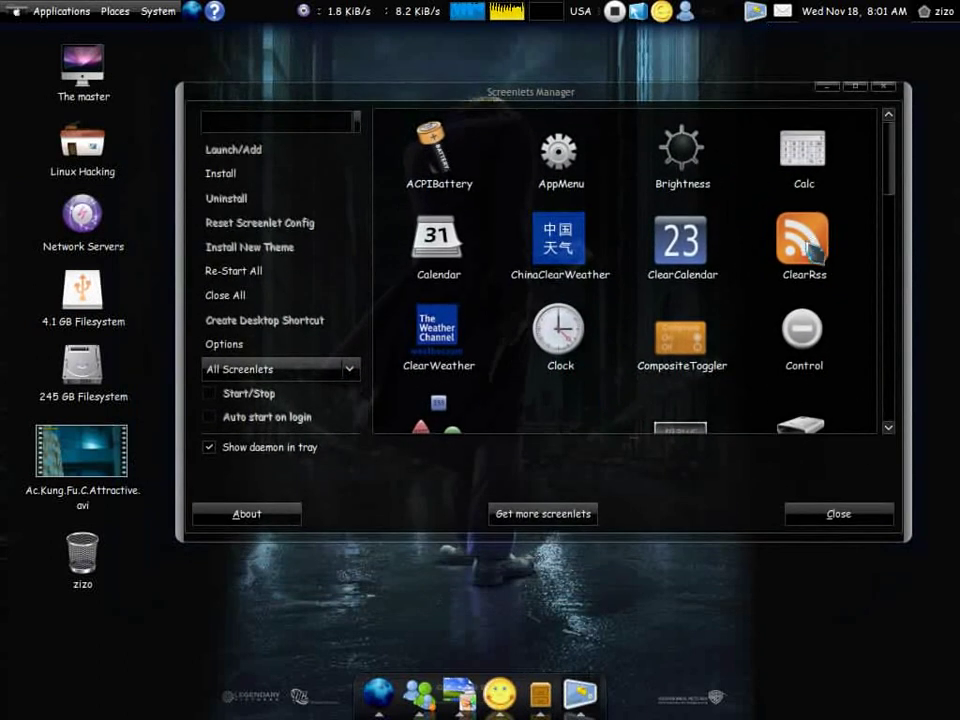
scroll(805, 243, "down", 3)
scroll(507, 190, "up", 2)
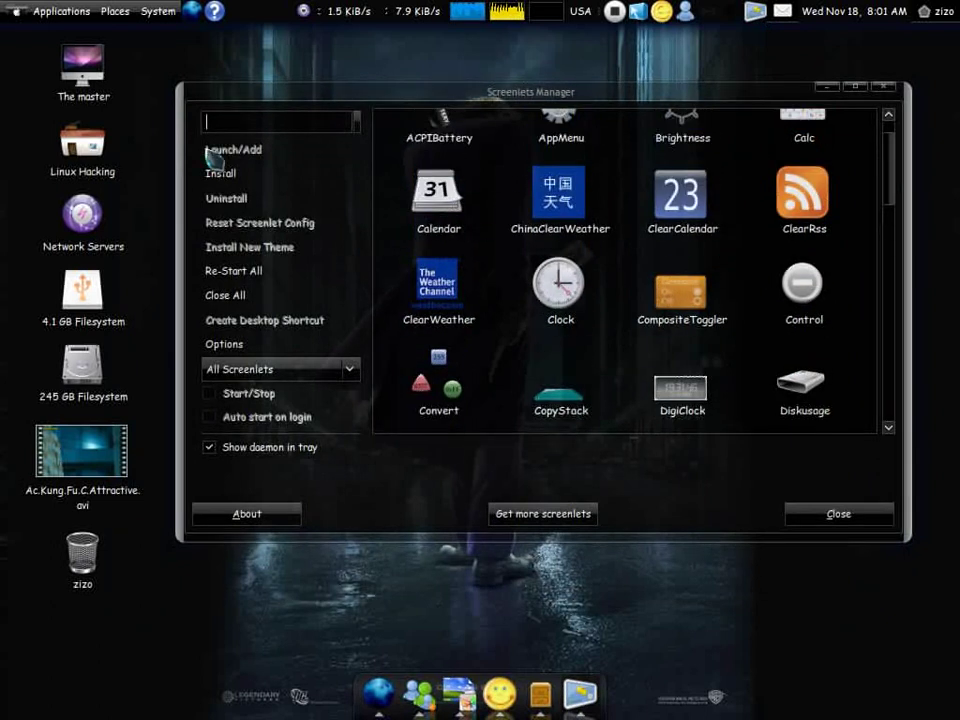
scroll(405, 160, "up", 1)
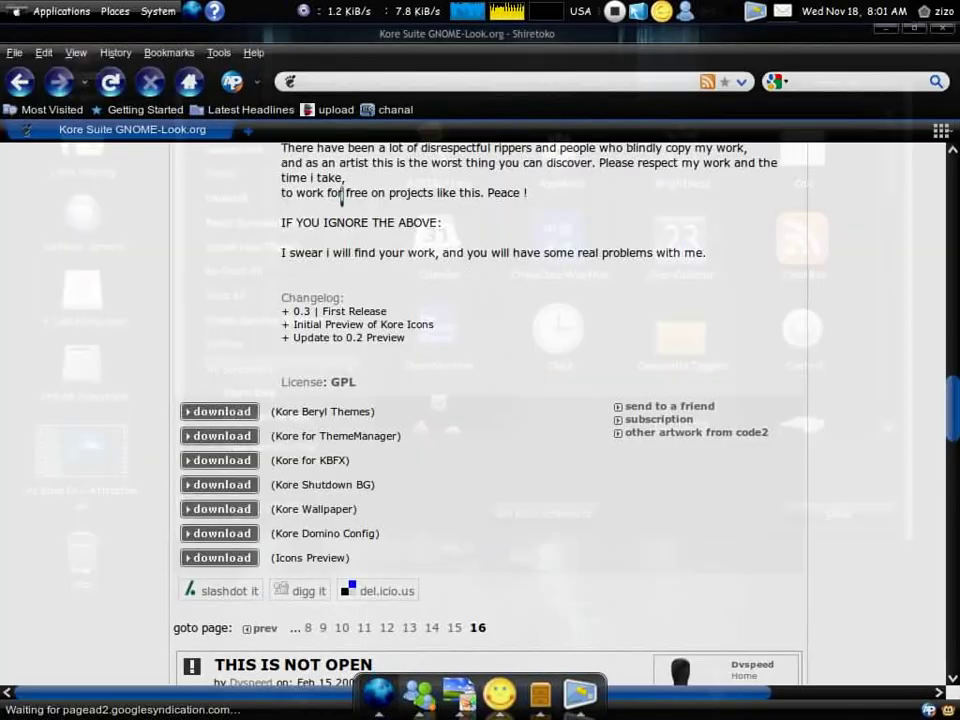
- Open the Screenlets artwork category on GNOME-Look.org in the browser and look through the latest entries
scroll(326, 323, "up", 10)
scroll(197, 284, "up", 7)
scroll(65, 207, "up", 7)
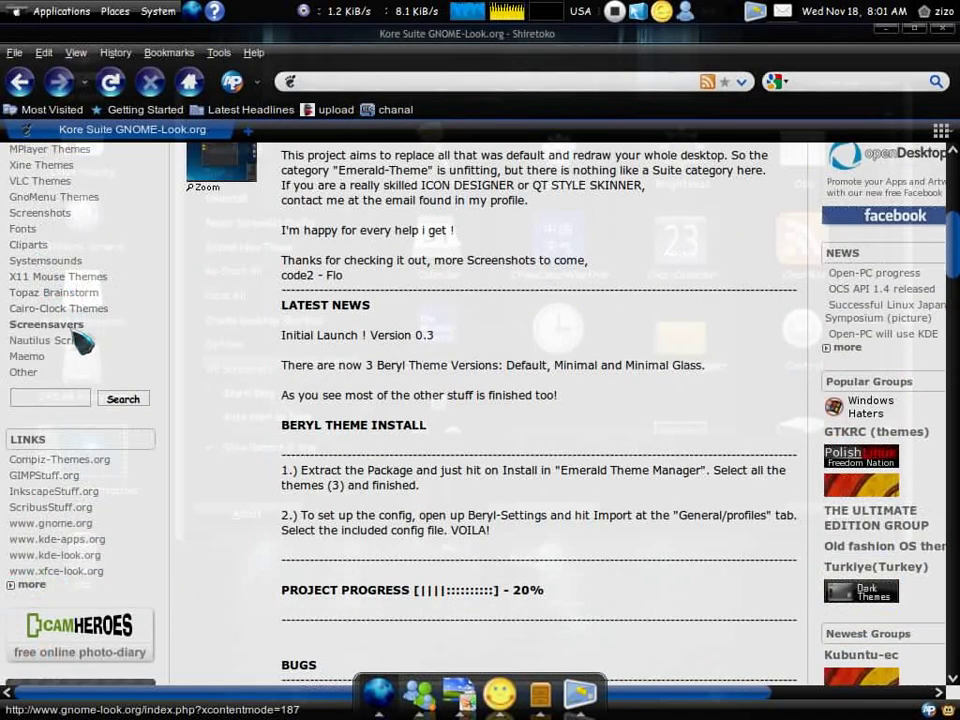
scroll(75, 340, "up", 2)
left_click(44, 225)
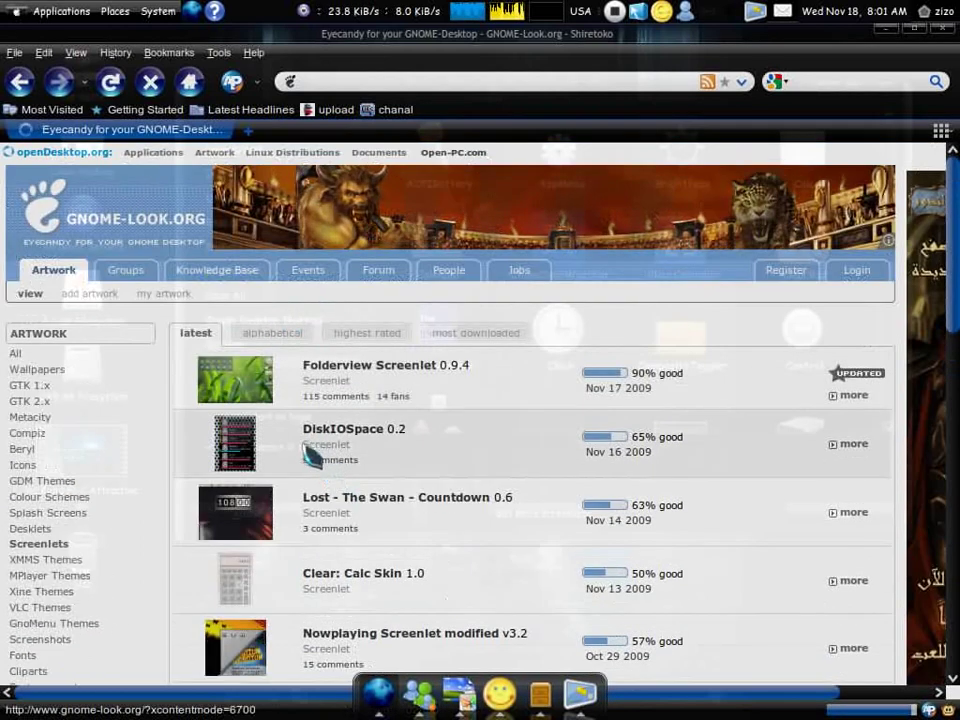
scroll(670, 380, "down", 5)
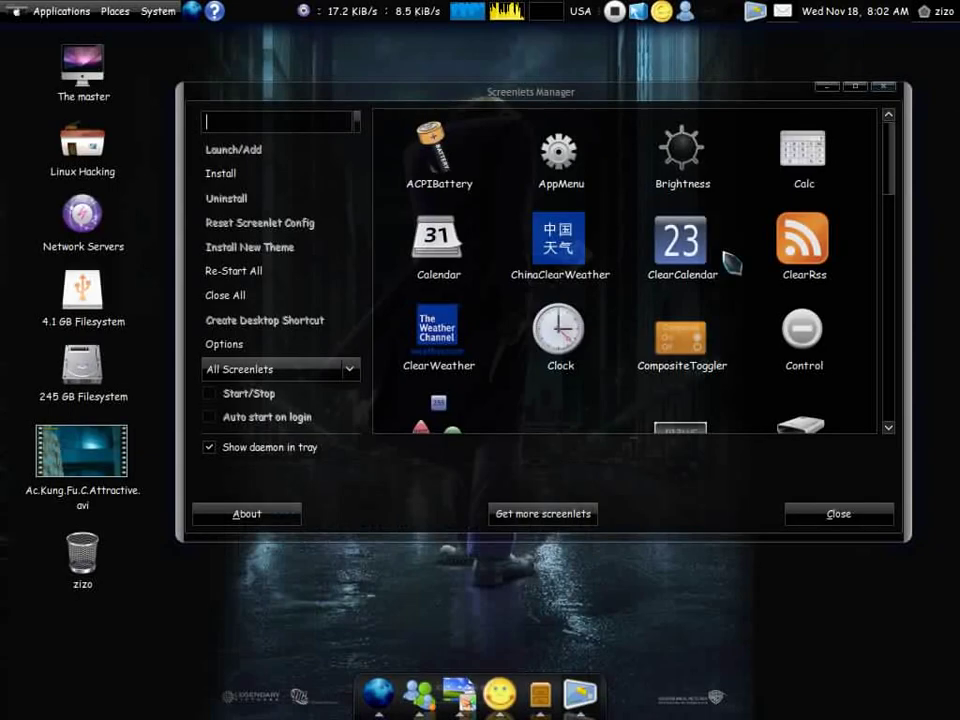
left_click(218, 175)
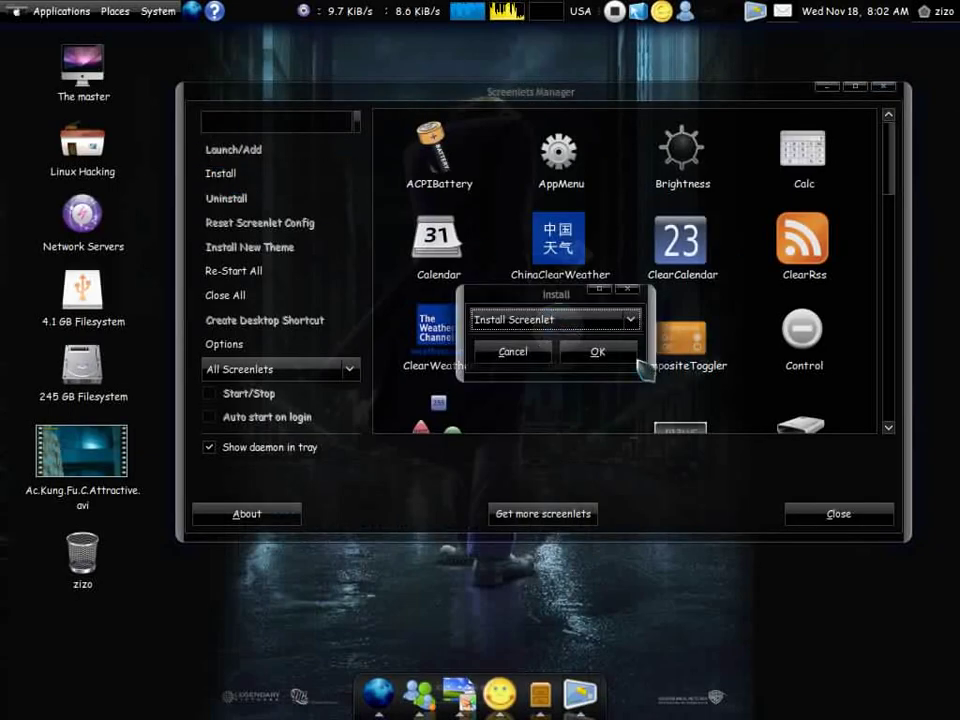
left_click(606, 358)
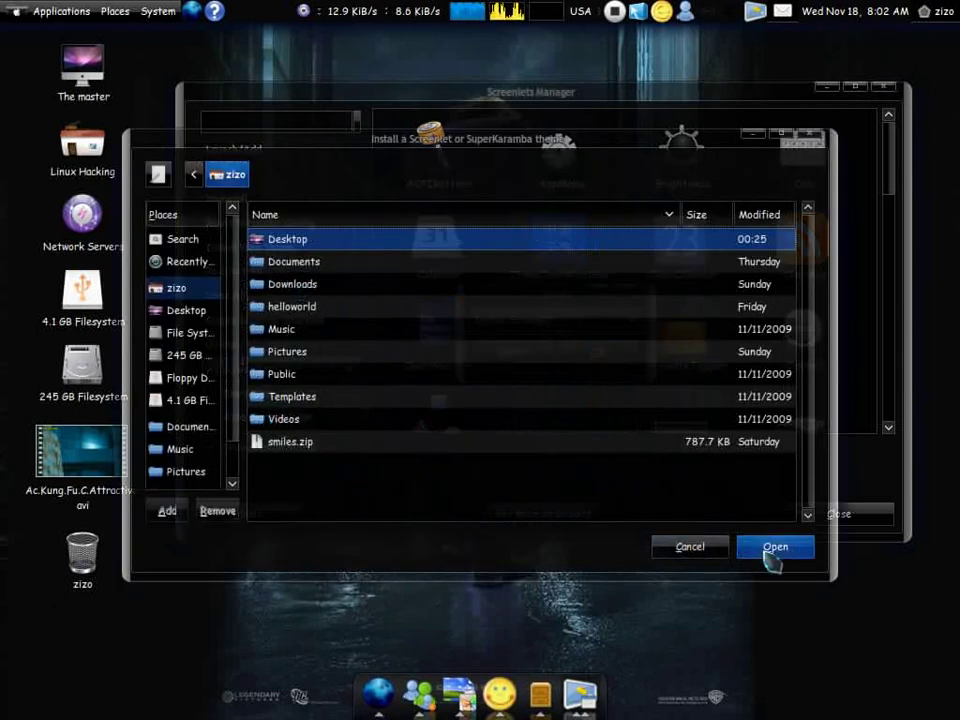
left_click(712, 553)
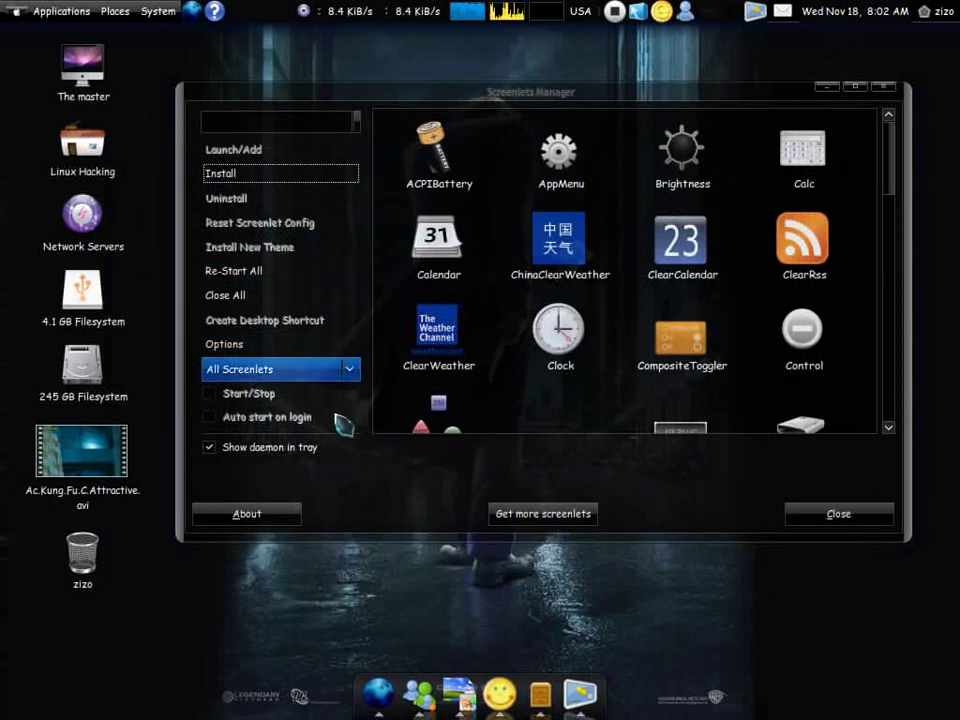
- Filter the screenlet list to Running Screenlets and switch it back to All Screenlets
key("Down")
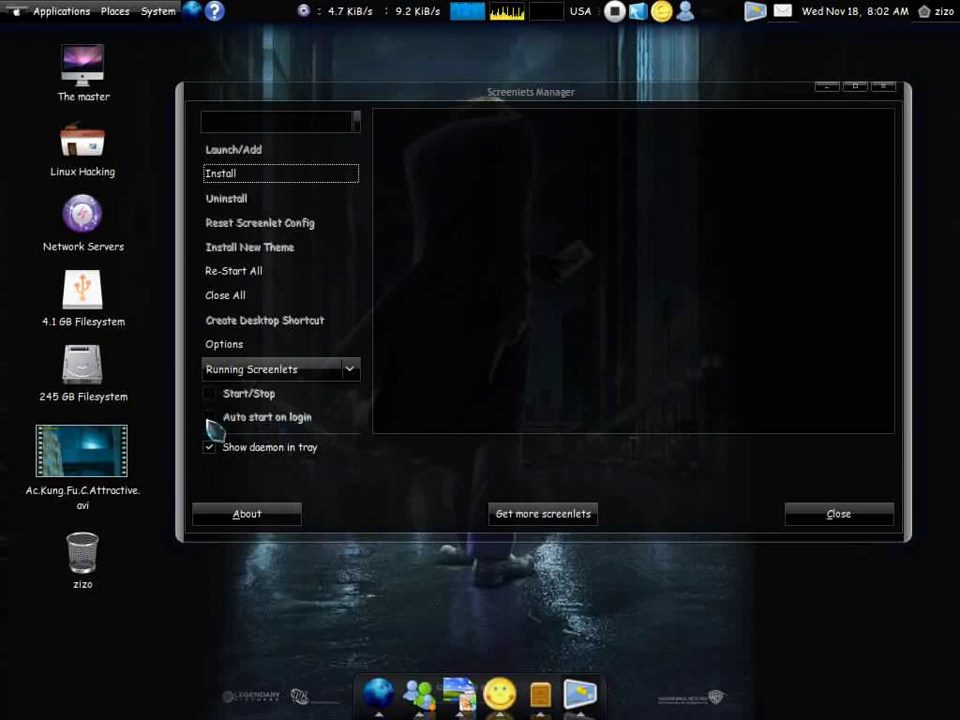
left_click(307, 376)
left_click(308, 377)
left_click(307, 376)
left_click(305, 364)
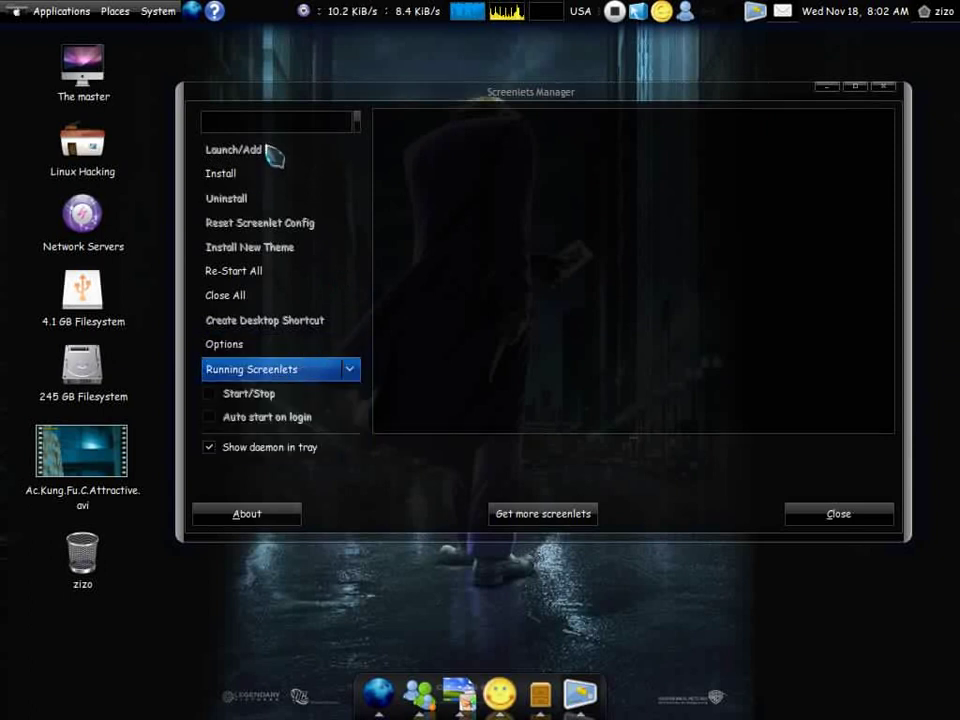
key("Up")
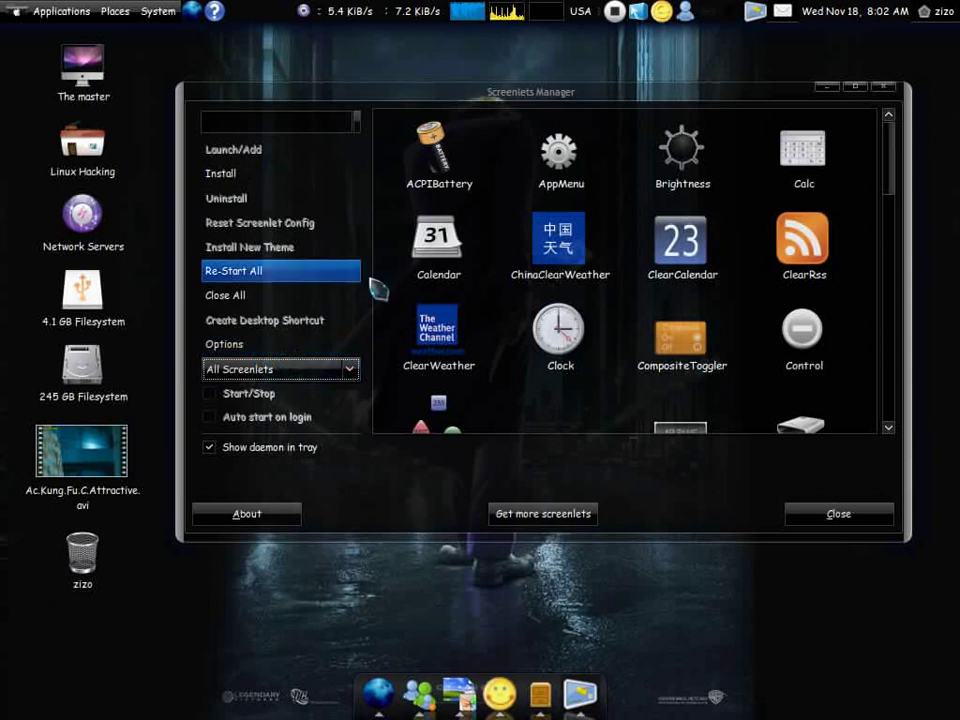
- Find the InfoPanel screenlet in the list and launch it
left_click_drag(891, 180, 906, 253)
left_click(549, 282)
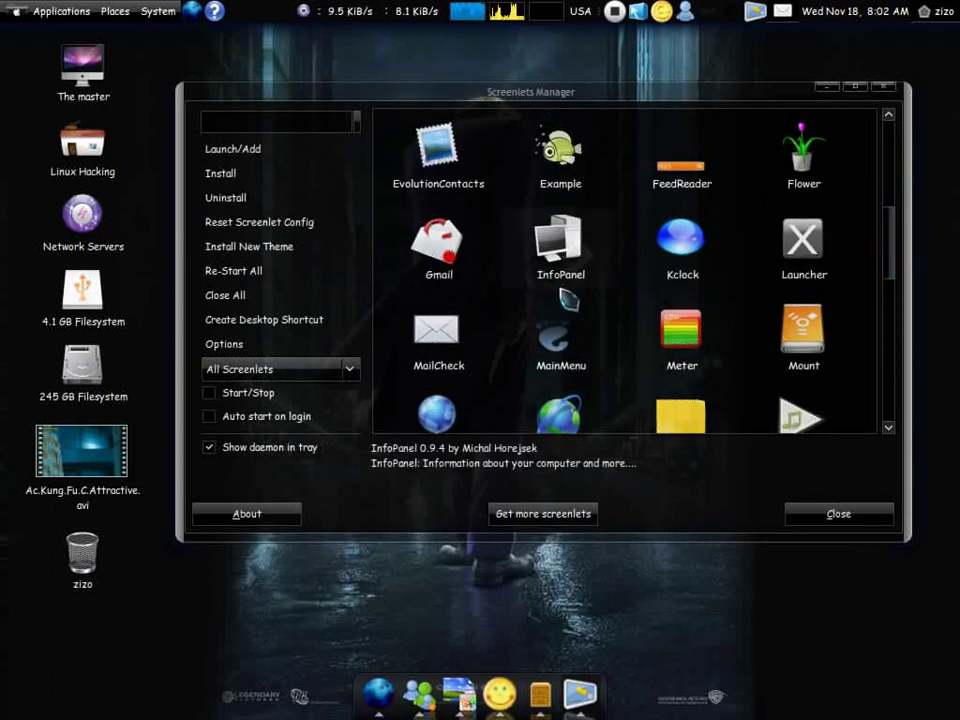
left_click(250, 150)
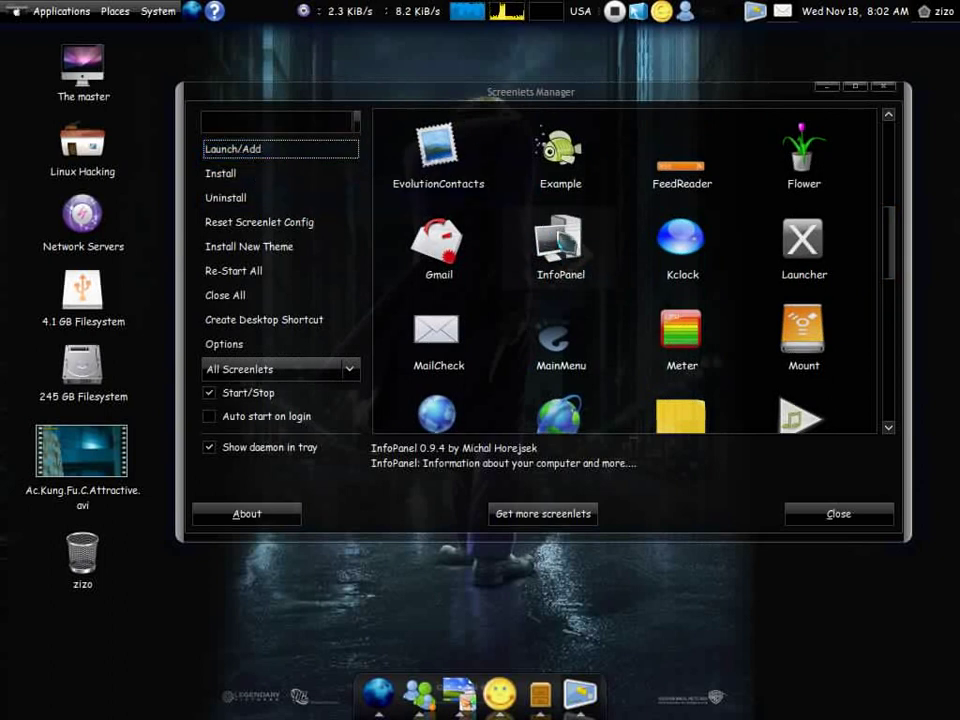
- Move the Screenlets Manager window clear of the InfoPanel and position the panel along the desktop's right edge
left_click_drag(545, 90, 532, 185)
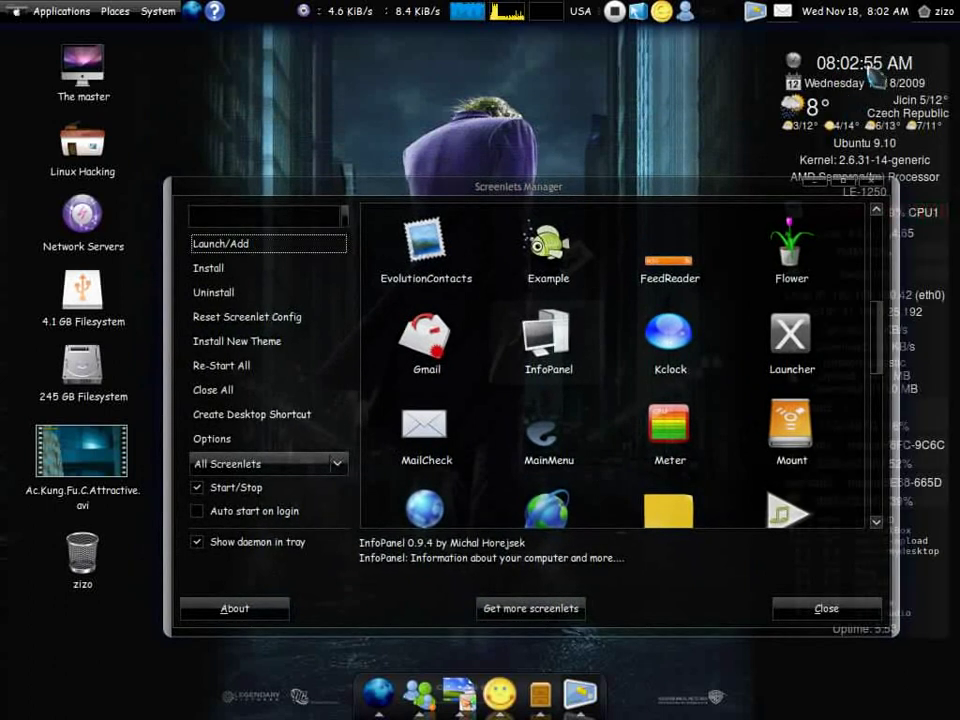
left_click_drag(729, 190, 581, 70)
left_click_drag(888, 75, 867, 64)
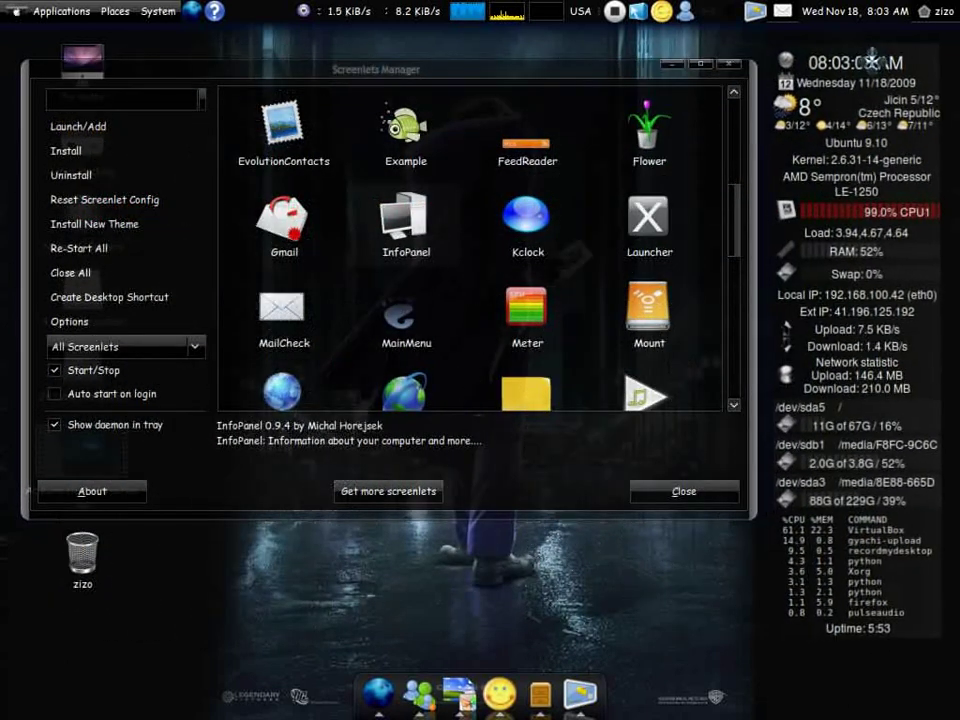
- Scale the InfoPanel to 70 % and return its size to 100 %
right_click(878, 88)
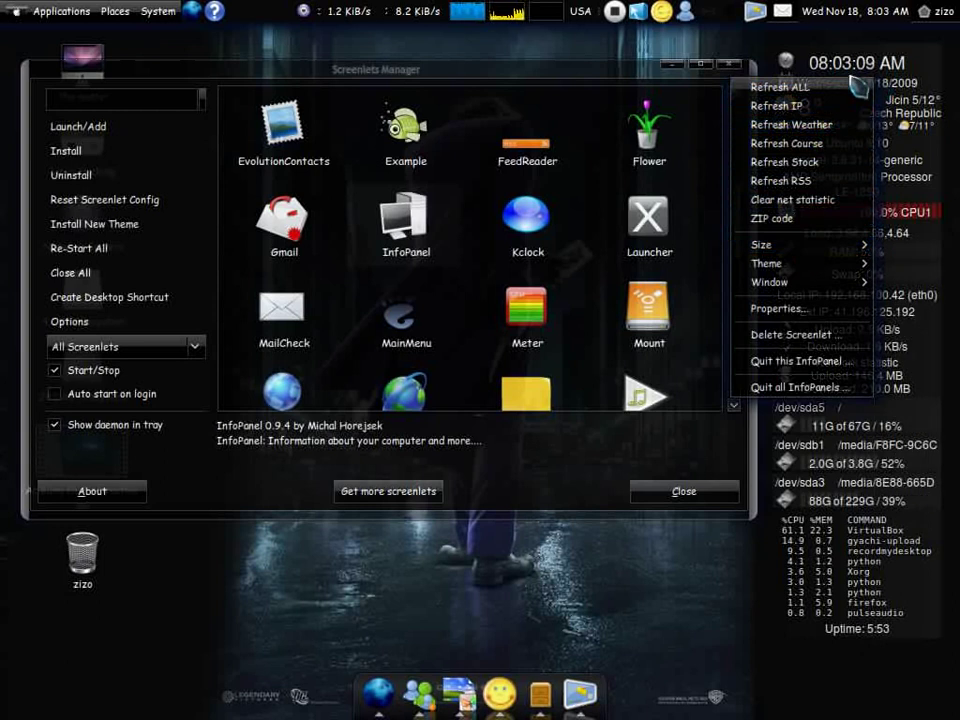
mouse_move(816, 252)
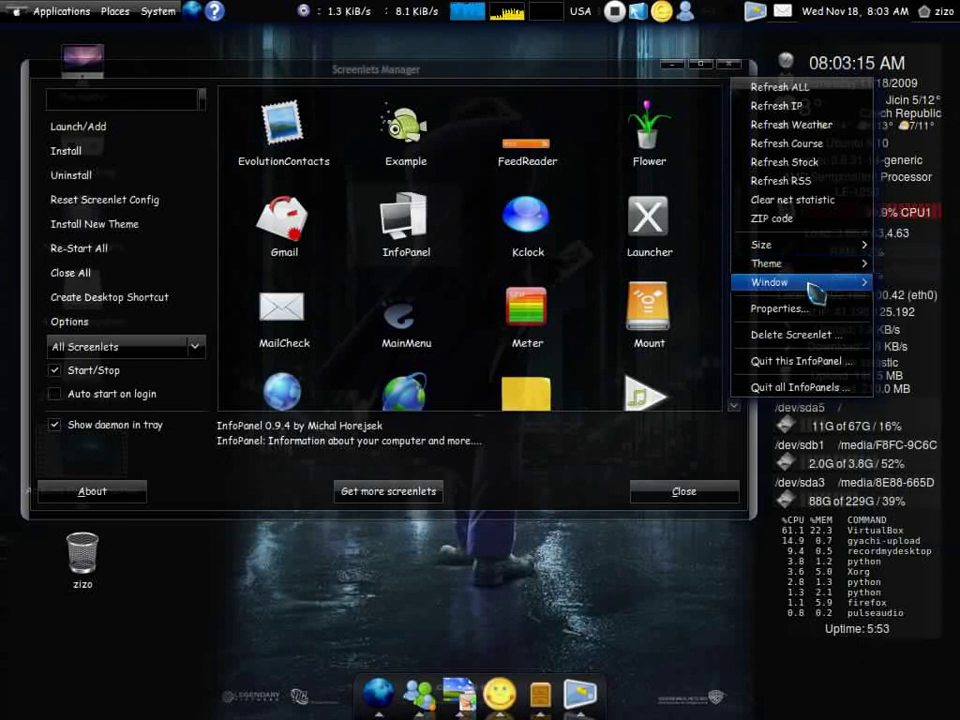
mouse_move(815, 291)
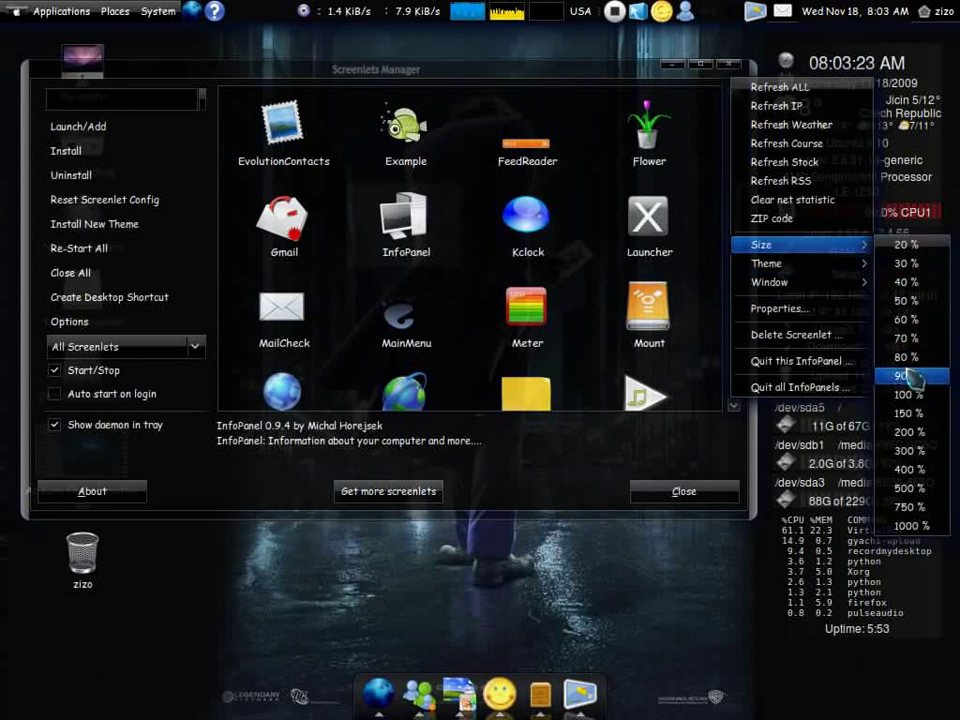
left_click(910, 338)
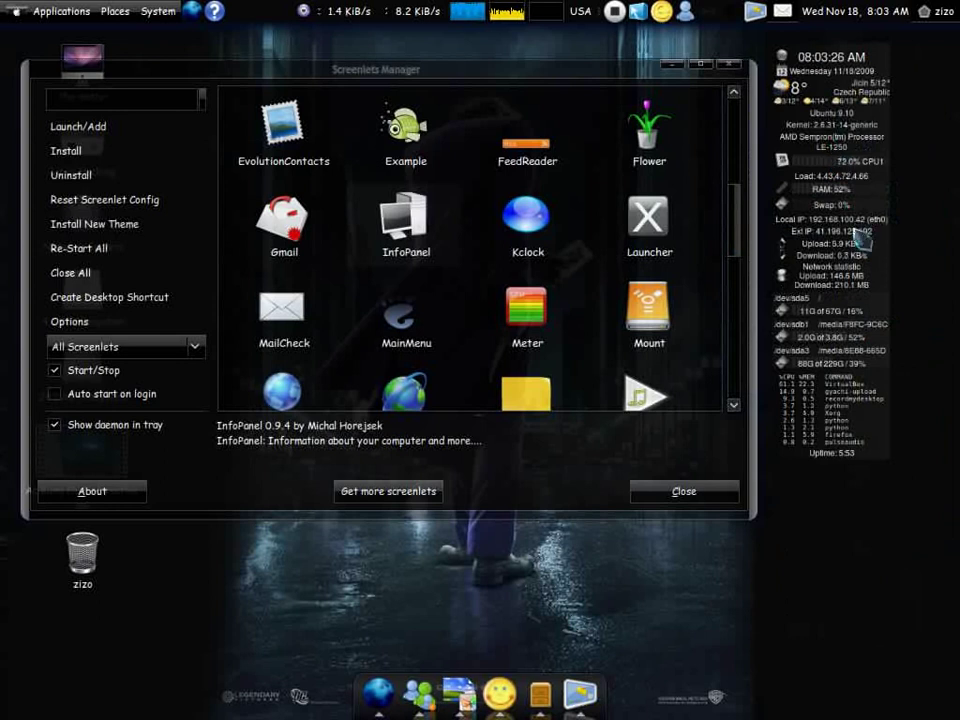
right_click(830, 156)
mouse_move(800, 321)
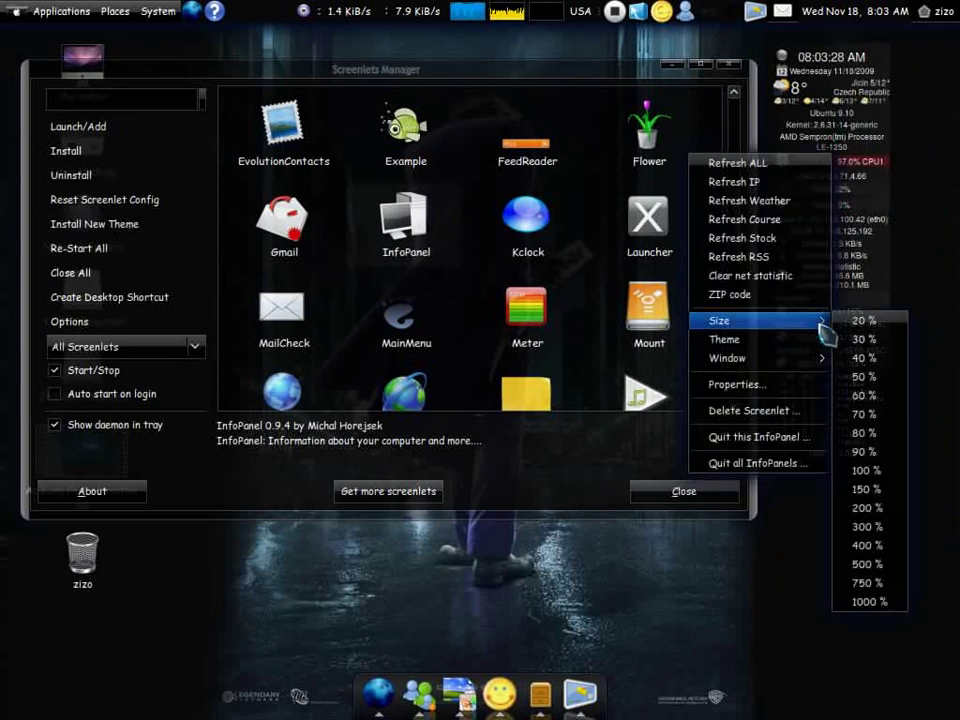
left_click(864, 473)
- Examine the InfoPanel's window options and how the panel stacks against the browser window
right_click(822, 209)
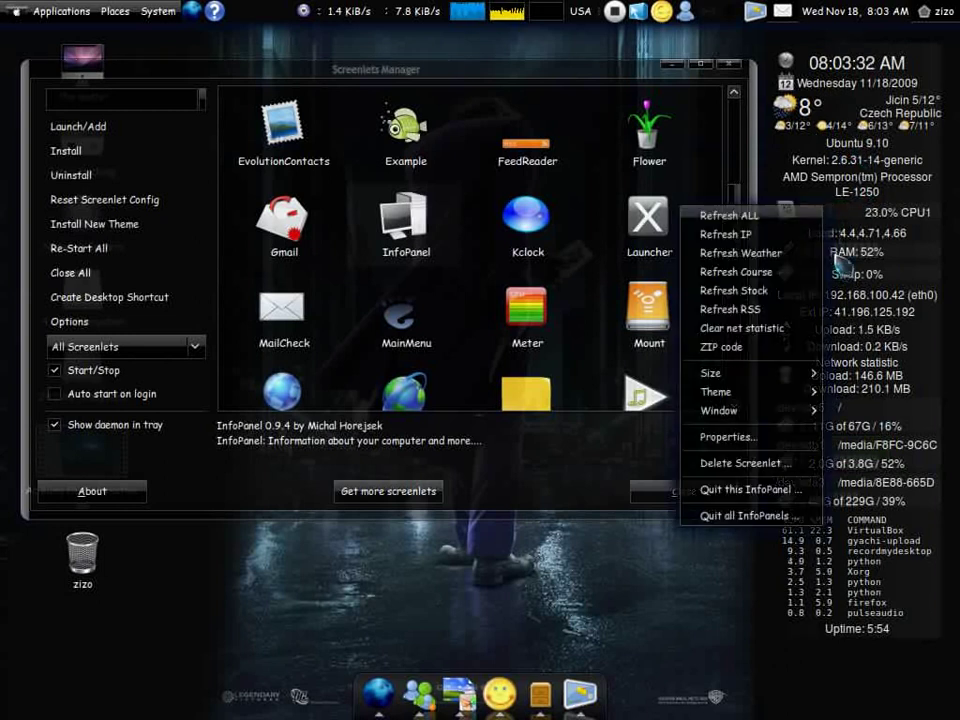
mouse_move(780, 396)
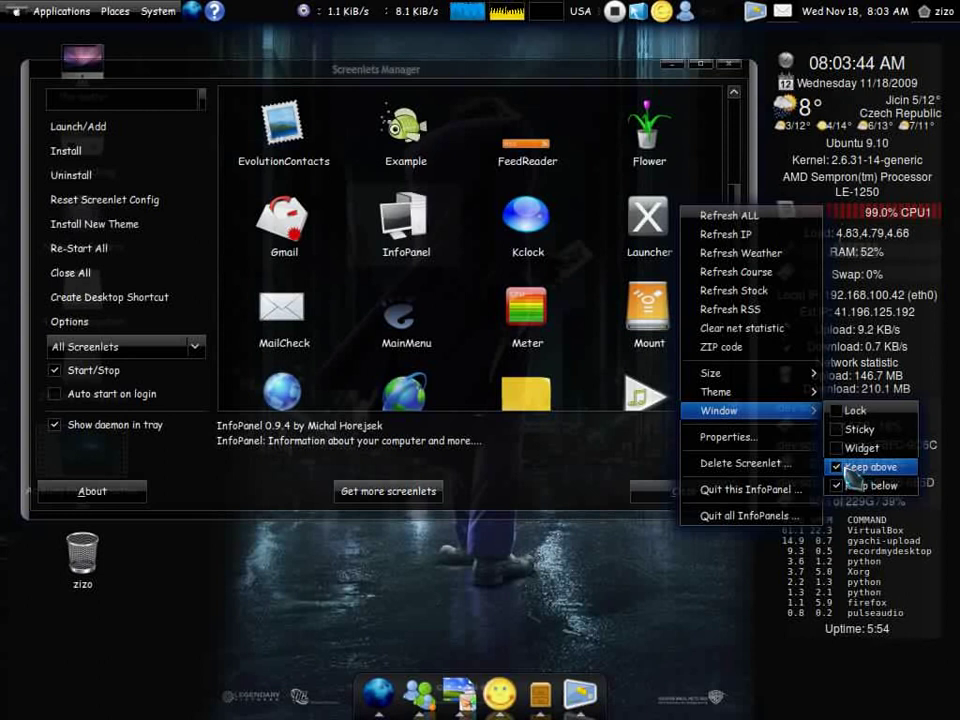
left_click(569, 670)
left_click(379, 690)
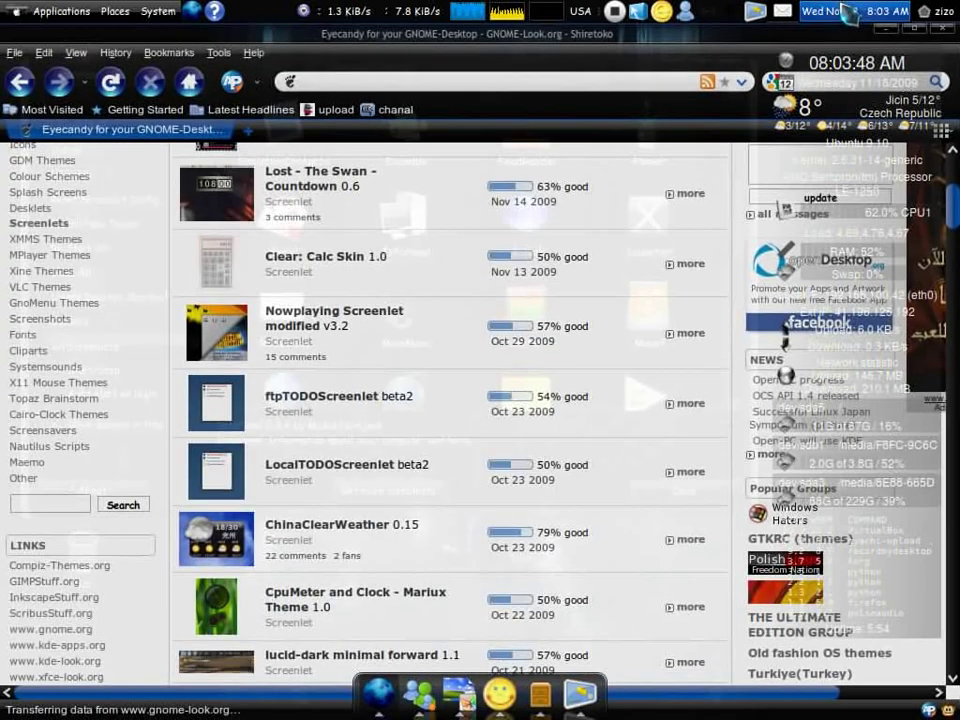
left_click(887, 30)
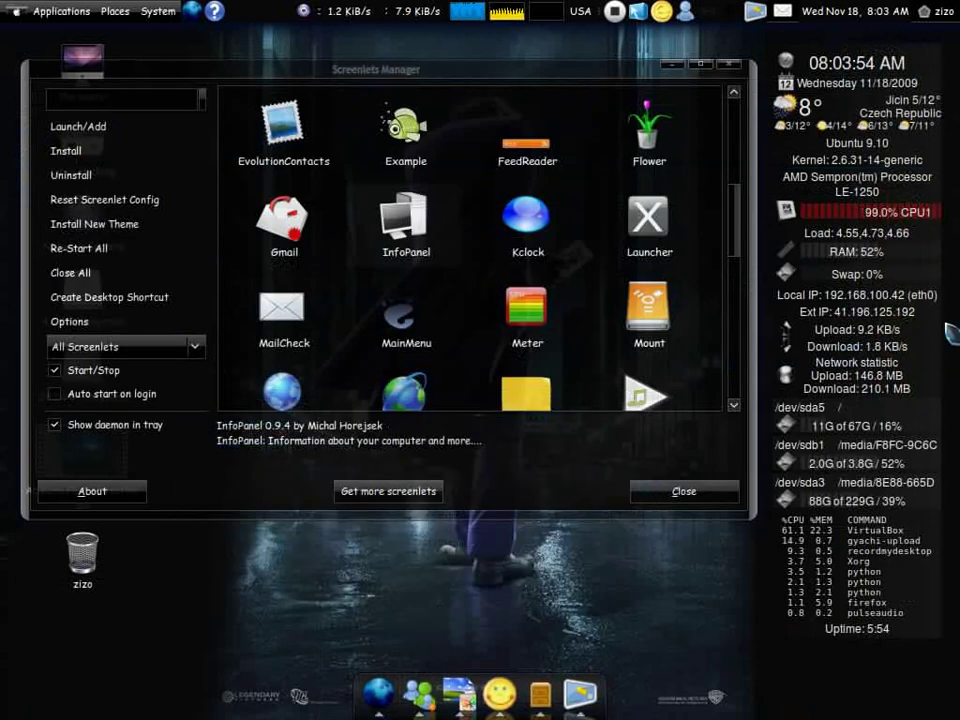
- Turn off the Keep above option for the InfoPanel
right_click(848, 340)
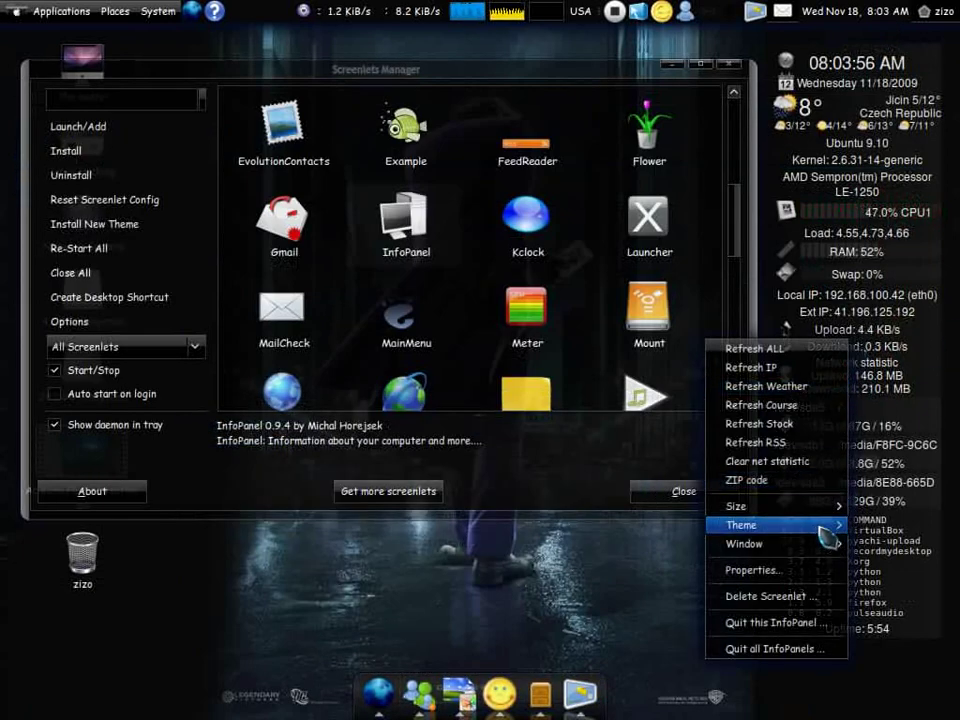
mouse_move(815, 545)
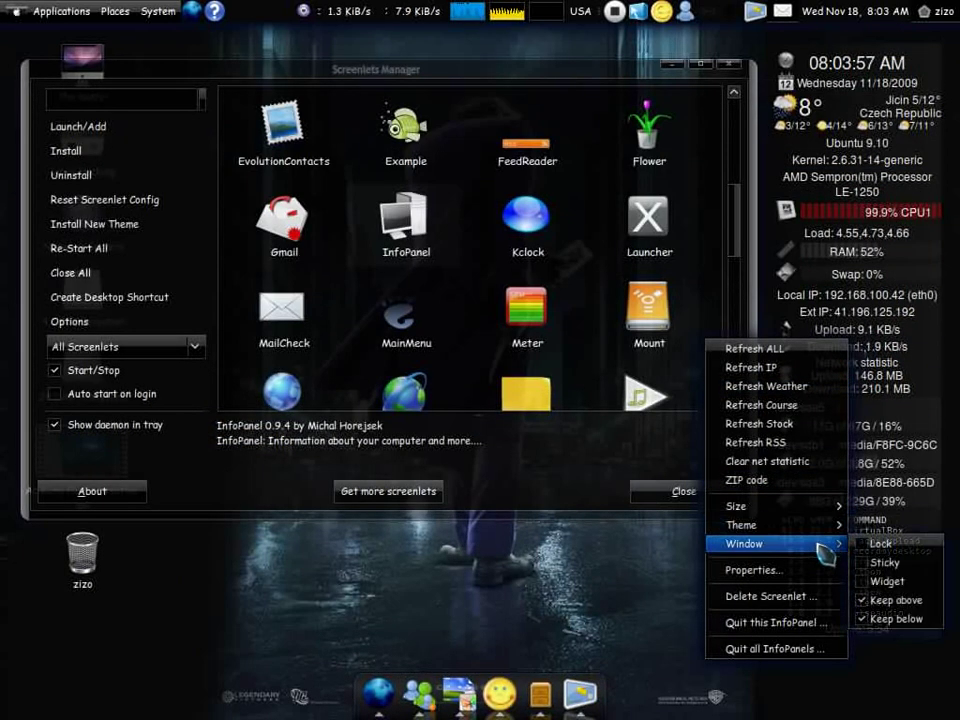
left_click(928, 602)
- Turn the InfoPanel's Keep below option off and back on
right_click(735, 305)
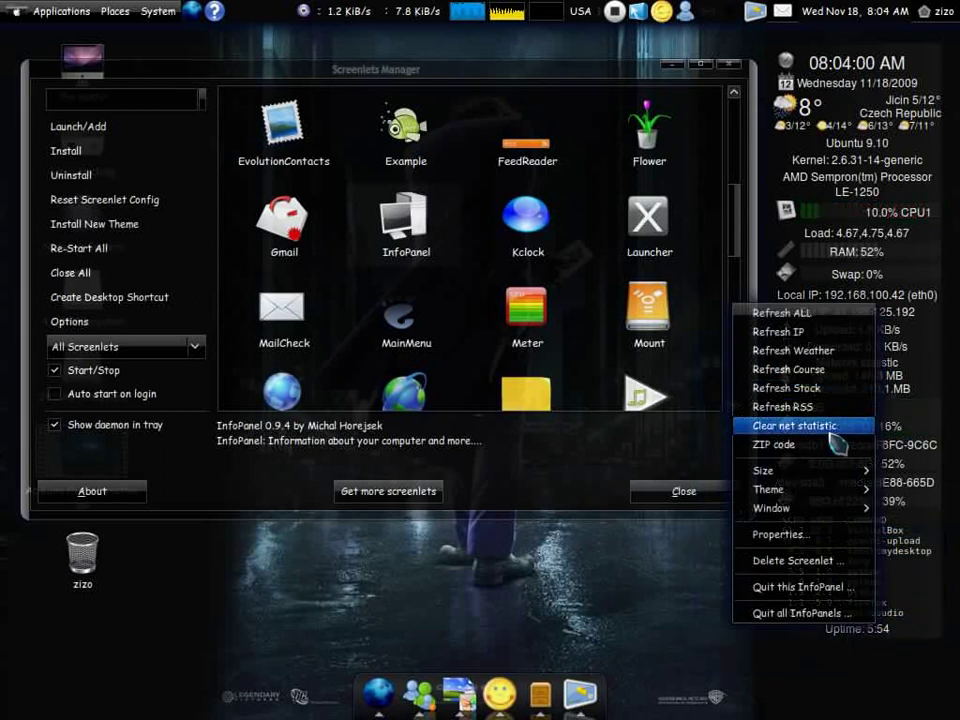
mouse_move(850, 509)
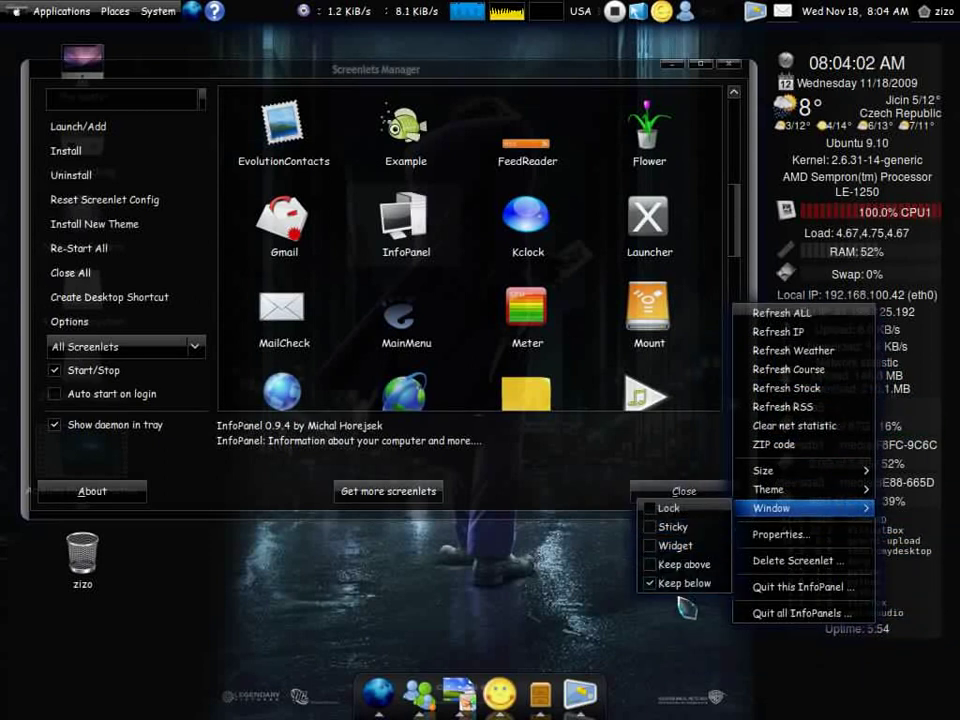
left_click(695, 585)
right_click(706, 377)
mouse_move(810, 582)
left_click(893, 654)
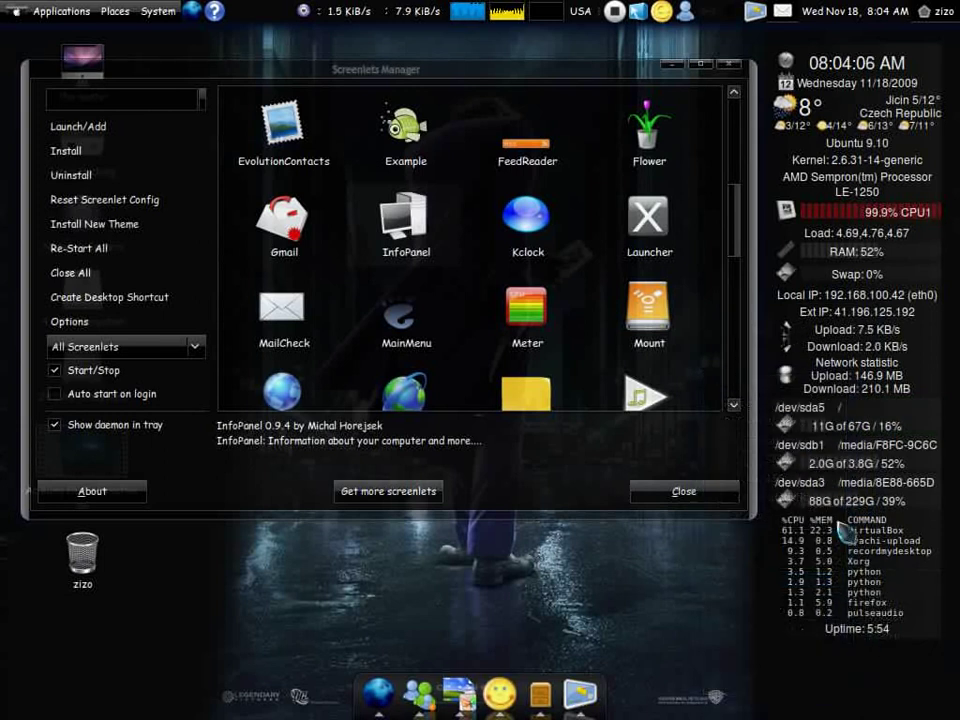
- Check the InfoPanel's stacking against the browser window and look further through the screenlet list
left_click(360, 491)
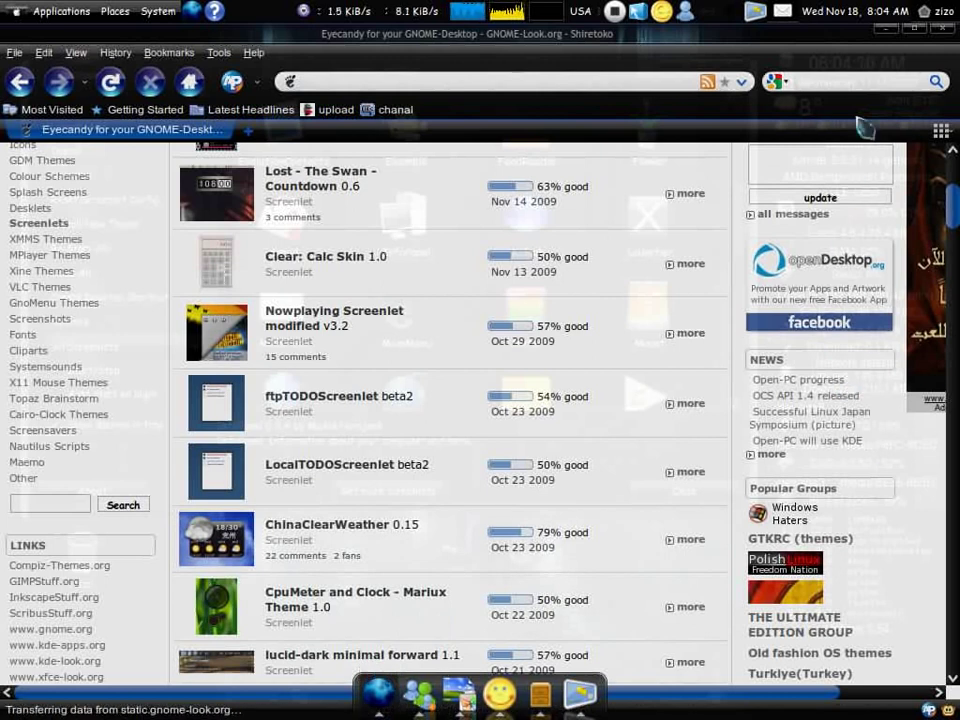
left_click(887, 32)
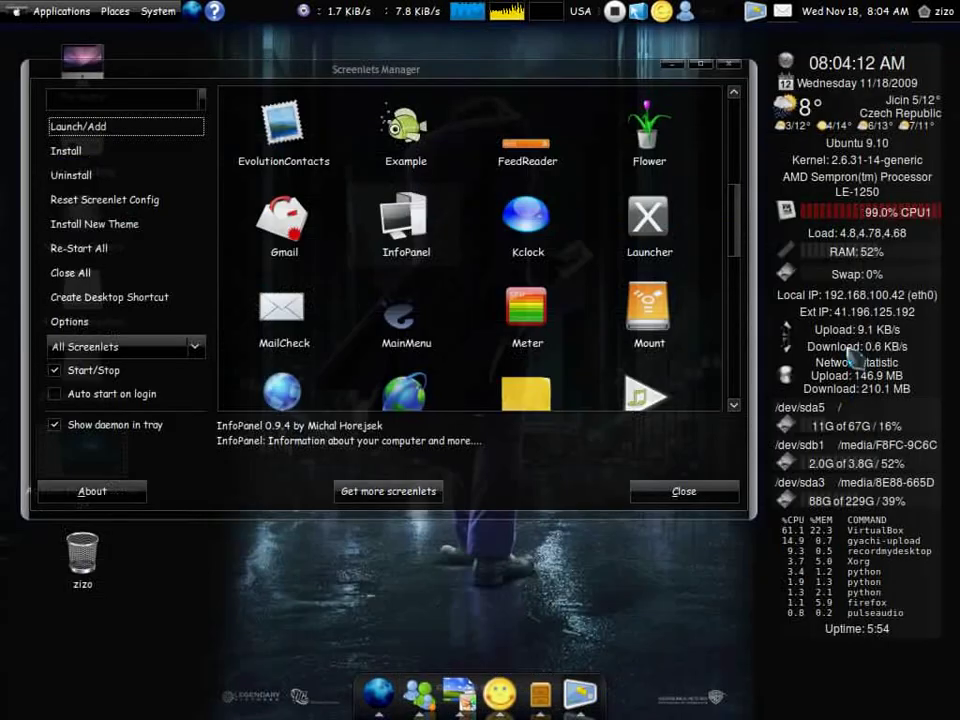
scroll(453, 248, "down", 3)
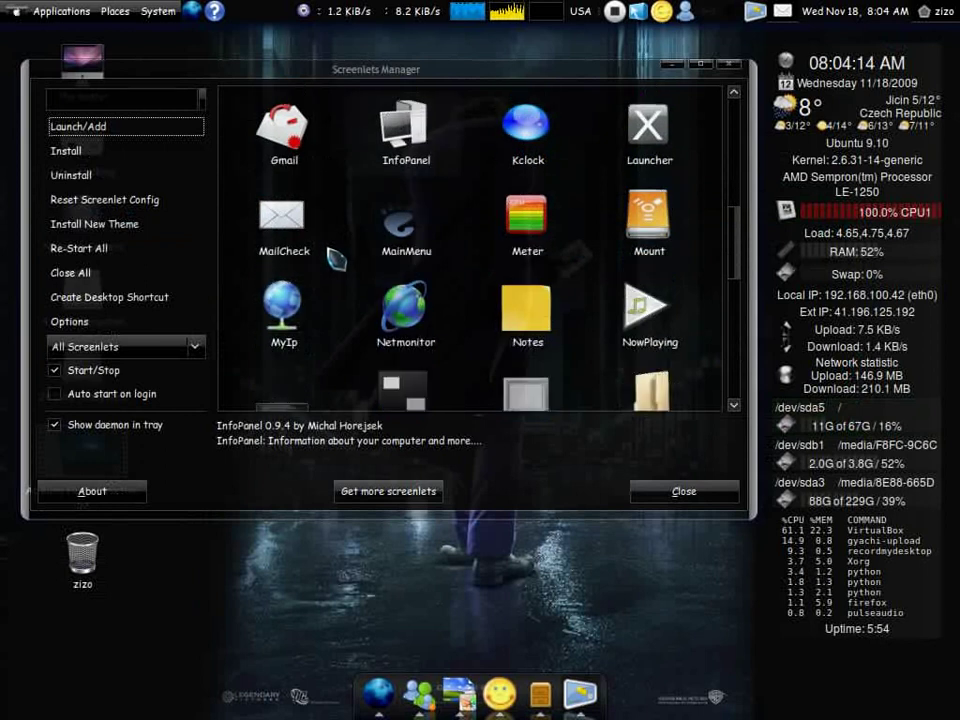
- Launch the Clock screenlet from the screenlet list and minimize the Screenlets Manager
scroll(363, 258, "up", 4)
scroll(310, 172, "up", 2)
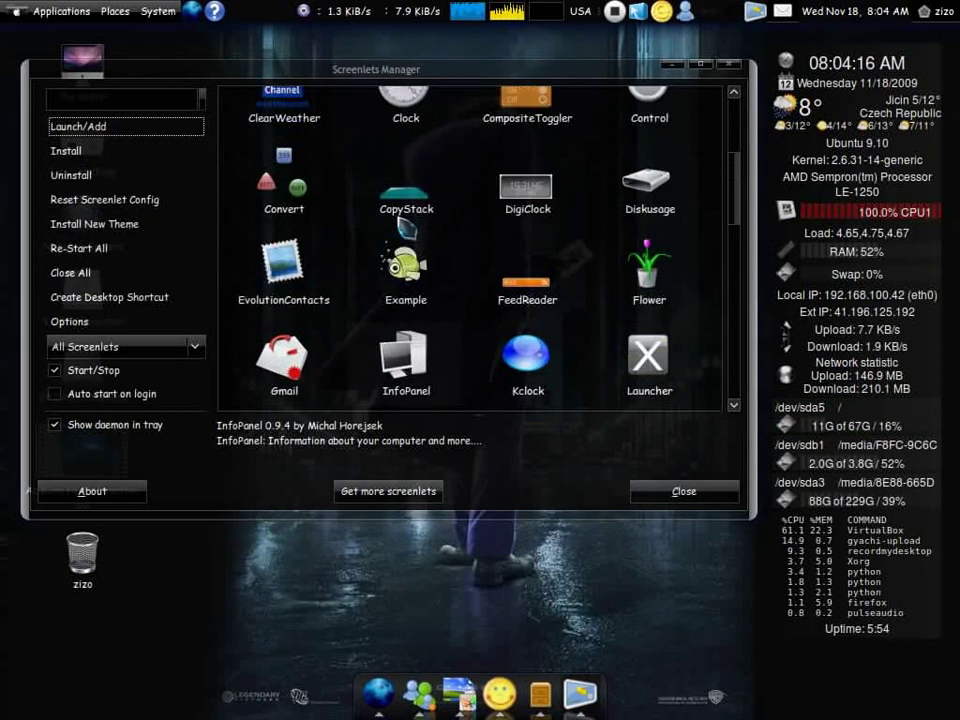
scroll(537, 255, "up", 1)
left_click(405, 172)
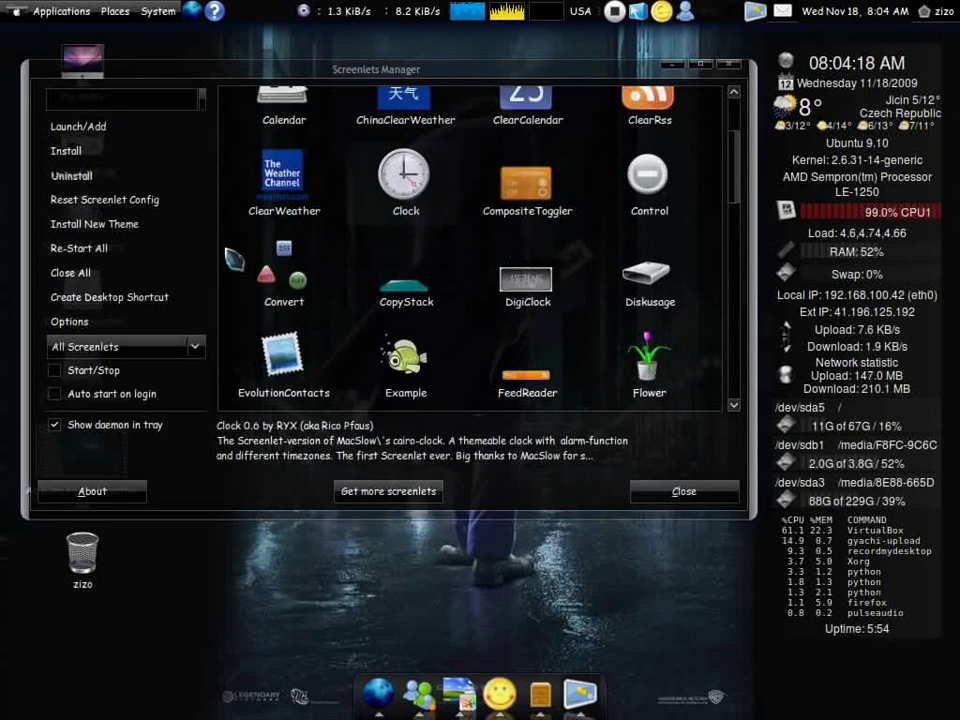
left_click(88, 137)
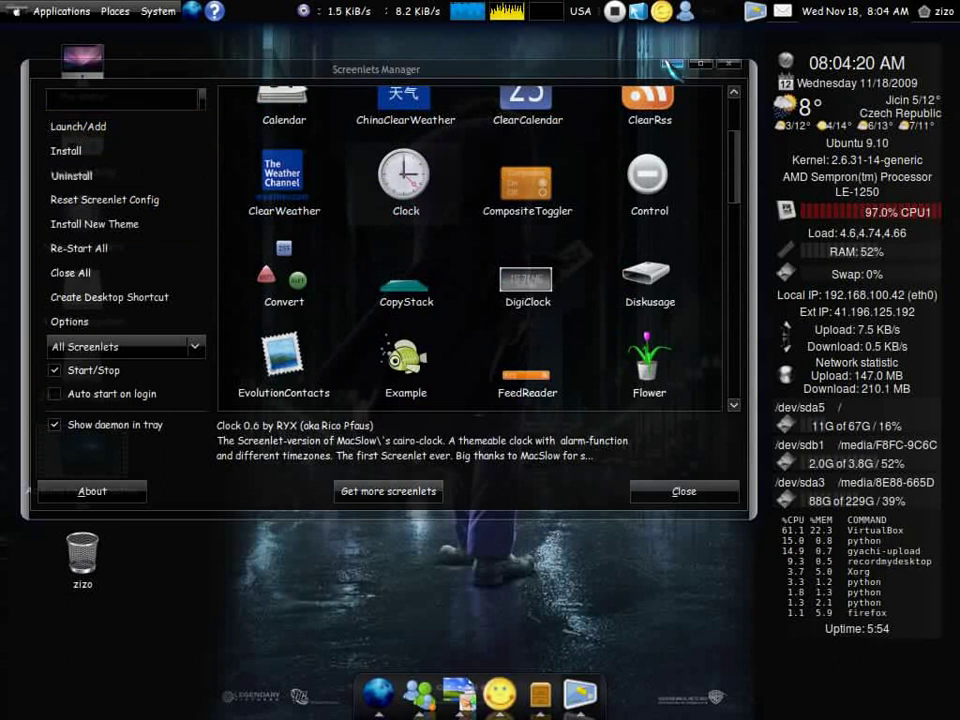
left_click(670, 65)
- Move the clock beside the wallpaper figure's back and switch its window option from Keep above to Keep below
left_click_drag(482, 347, 424, 210)
right_click(424, 210)
mouse_move(489, 289)
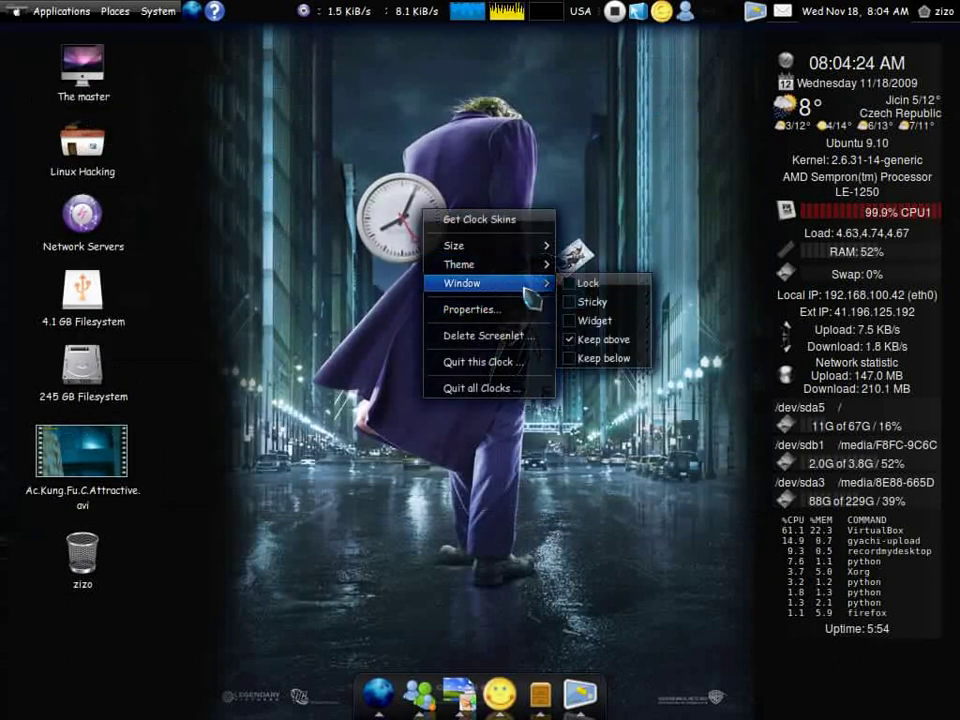
left_click(611, 336)
right_click(405, 199)
mouse_move(450, 271)
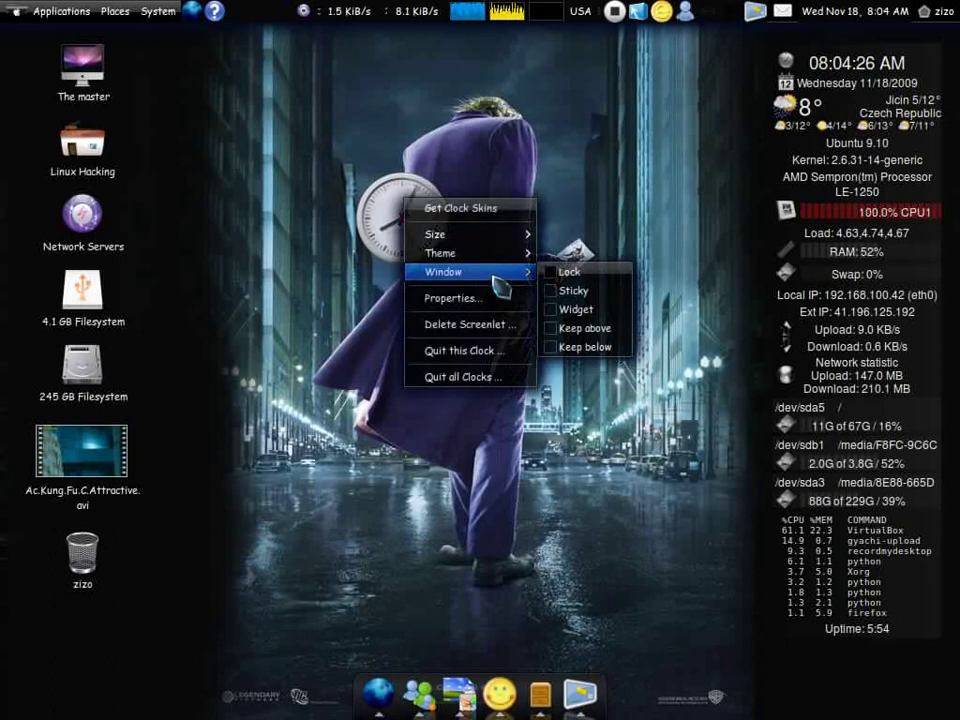
left_click(590, 344)
- Try the cairo-clock, ryx-glass and time4linux themes on the clock
right_click(402, 219)
mouse_move(488, 280)
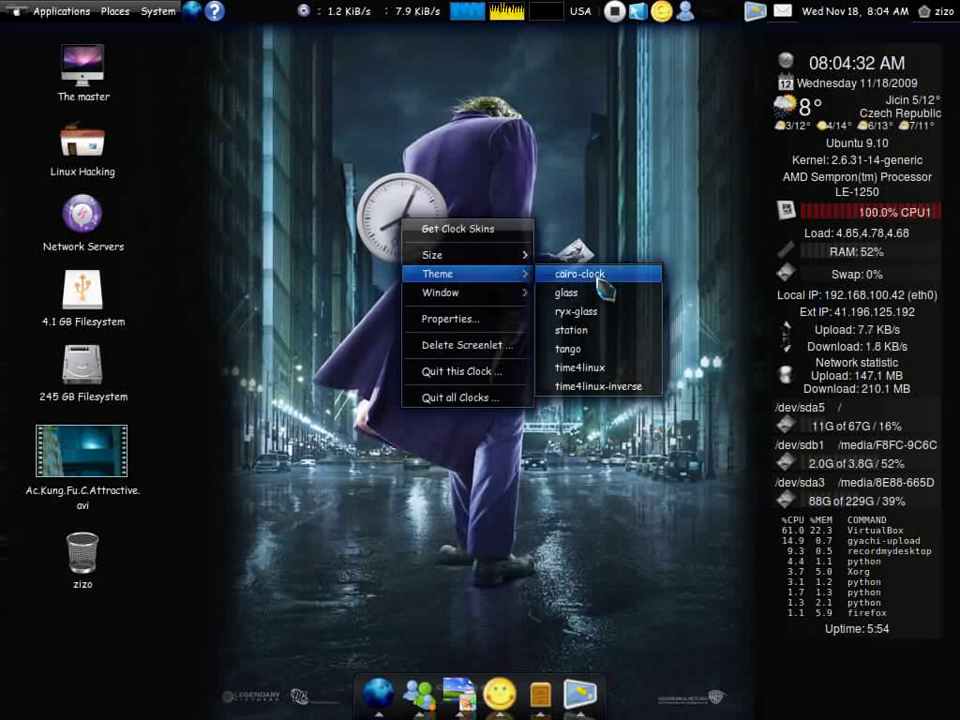
left_click(555, 276)
right_click(420, 216)
mouse_move(497, 280)
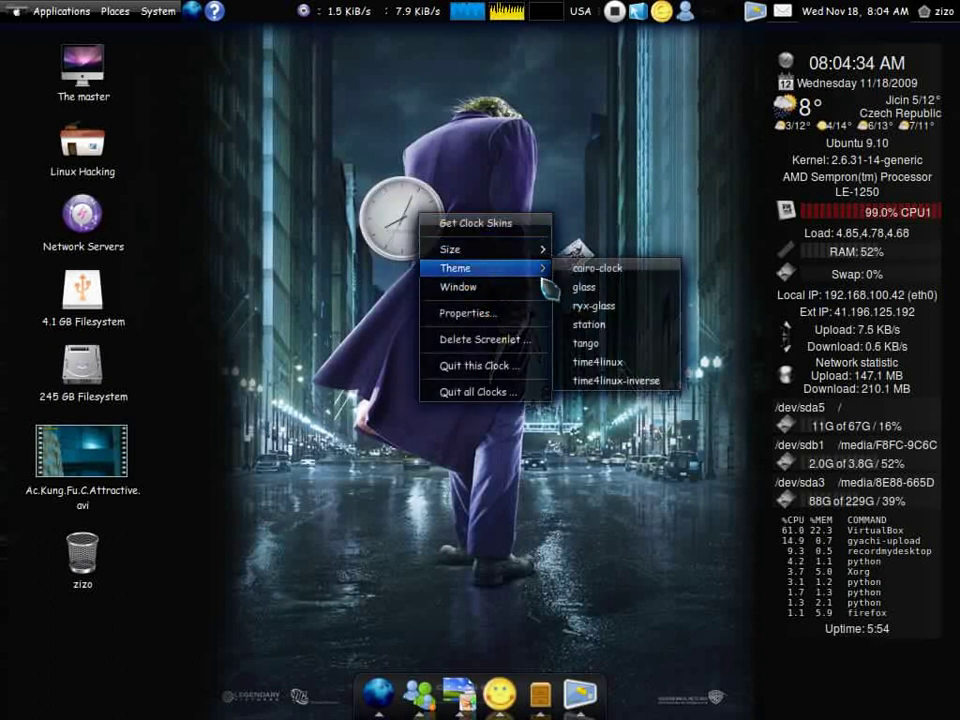
left_click(605, 306)
right_click(441, 252)
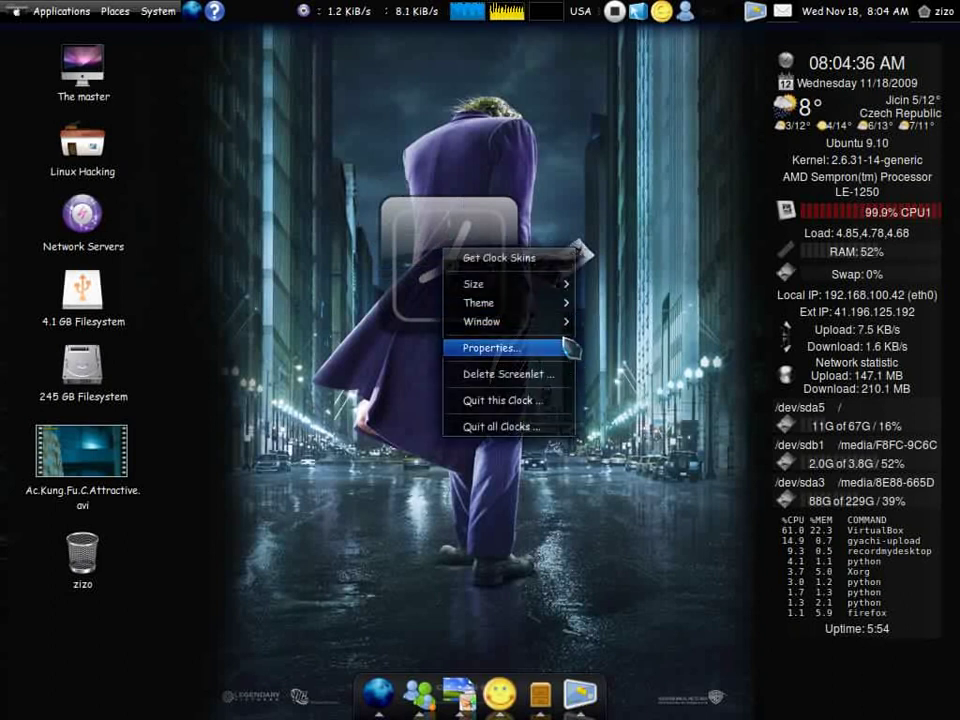
mouse_move(562, 302)
left_click(640, 398)
- Try the clock at 400 % and at 30 % size
right_click(445, 240)
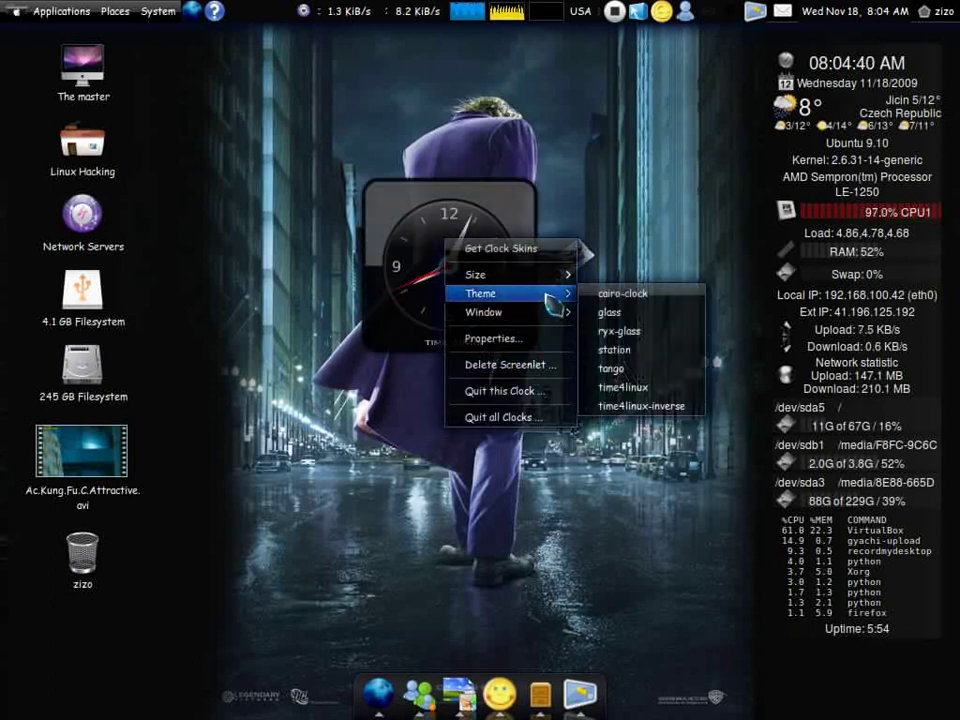
mouse_move(520, 274)
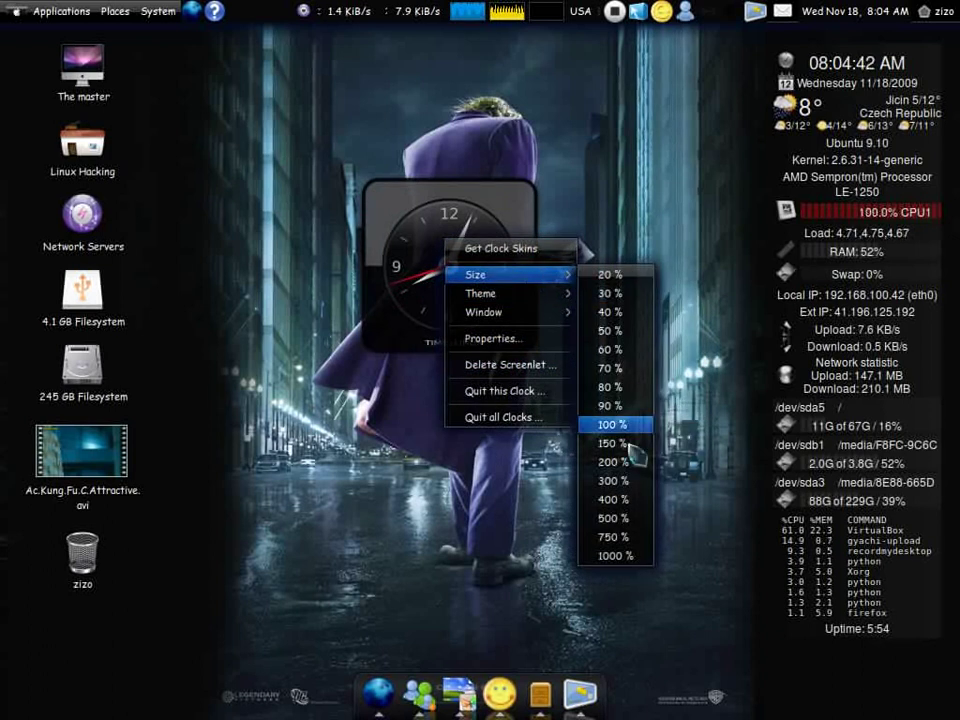
left_click(630, 500)
right_click(550, 300)
mouse_move(636, 362)
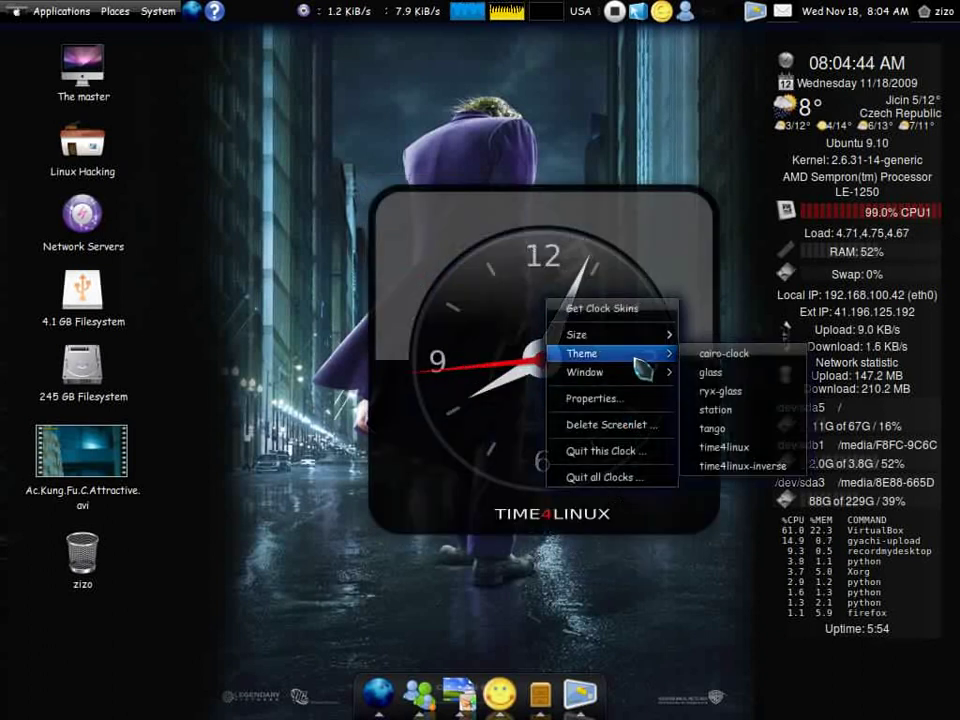
mouse_move(656, 338)
left_click(694, 353)
- Set the clock's size to 60 % and move it to the desktop area just below the InfoPanel
right_click(417, 198)
left_click(375, 189)
right_click(367, 183)
mouse_move(454, 226)
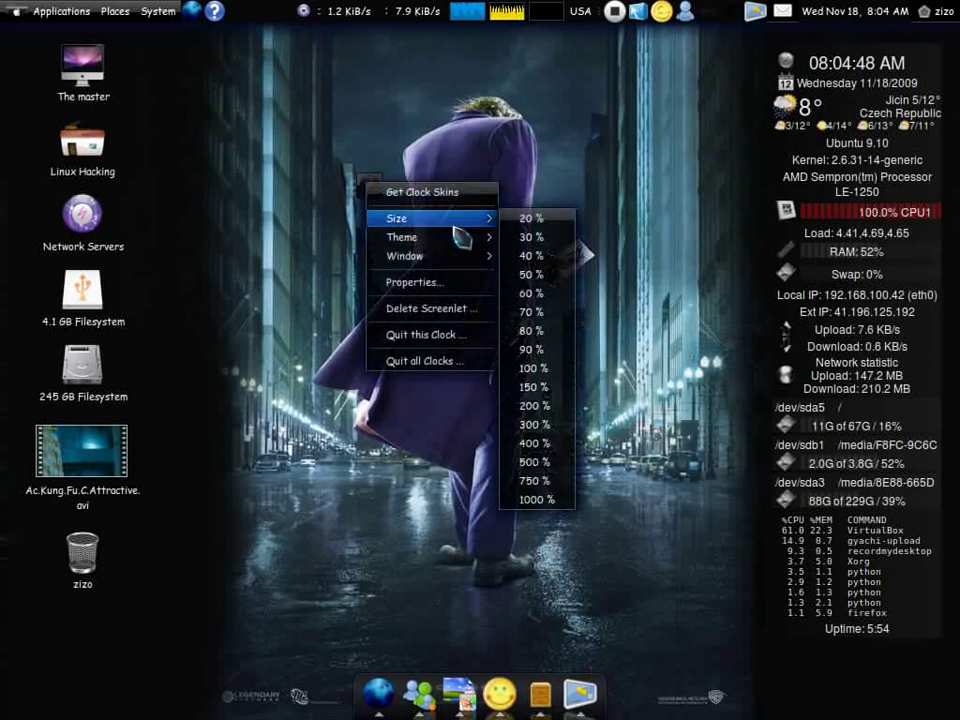
mouse_move(464, 248)
mouse_move(482, 219)
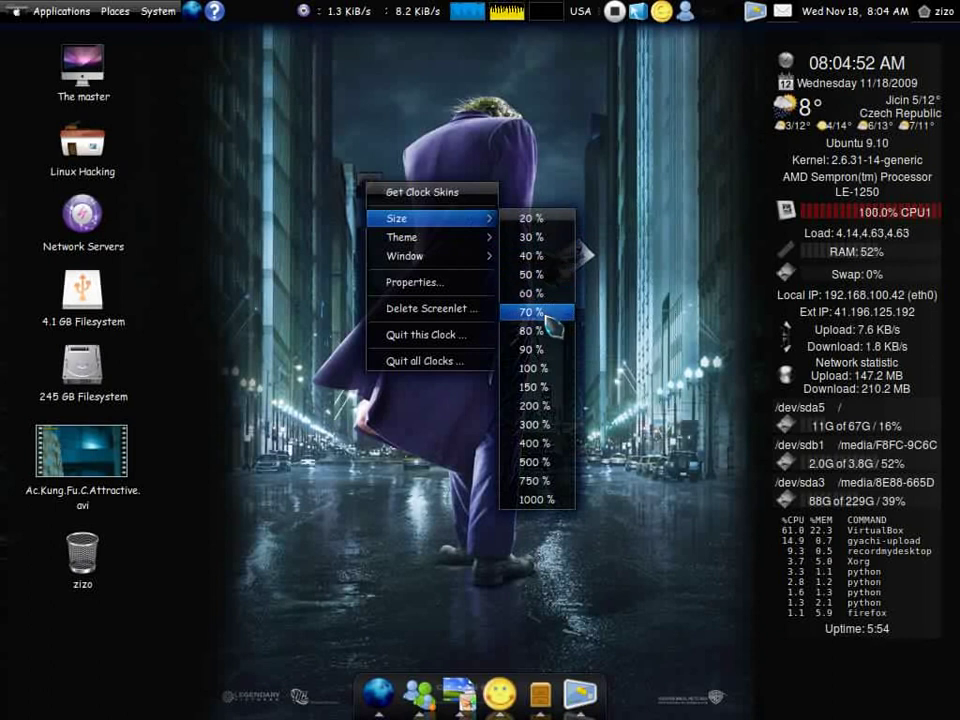
left_click(546, 298)
left_click_drag(398, 200, 824, 675)
- Apply the glass theme to the clock below the InfoPanel
right_click(833, 698)
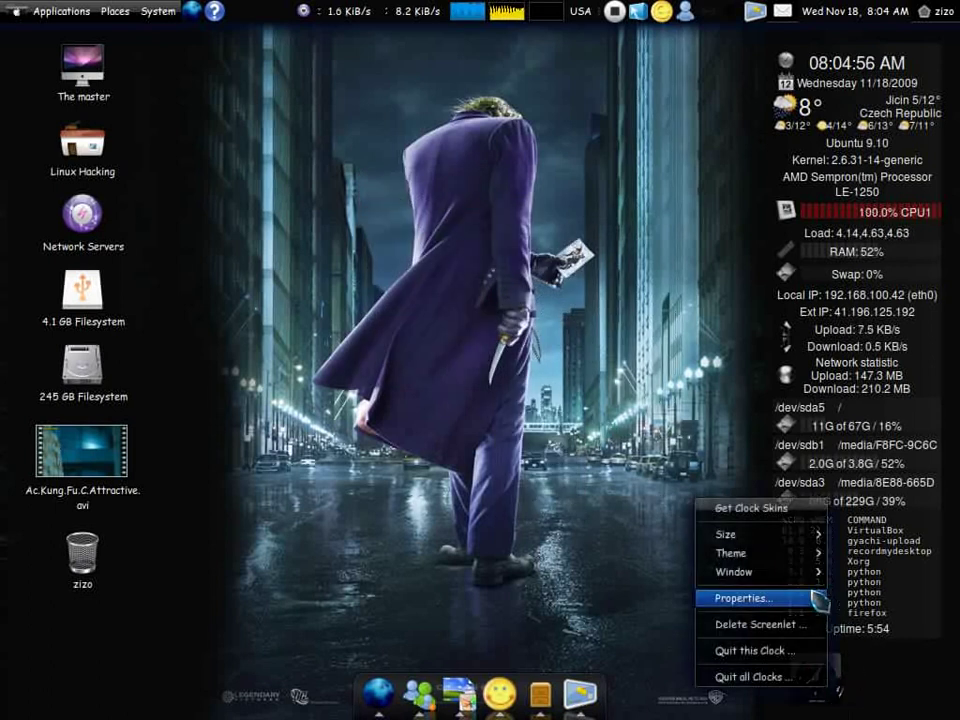
mouse_move(785, 578)
mouse_move(790, 553)
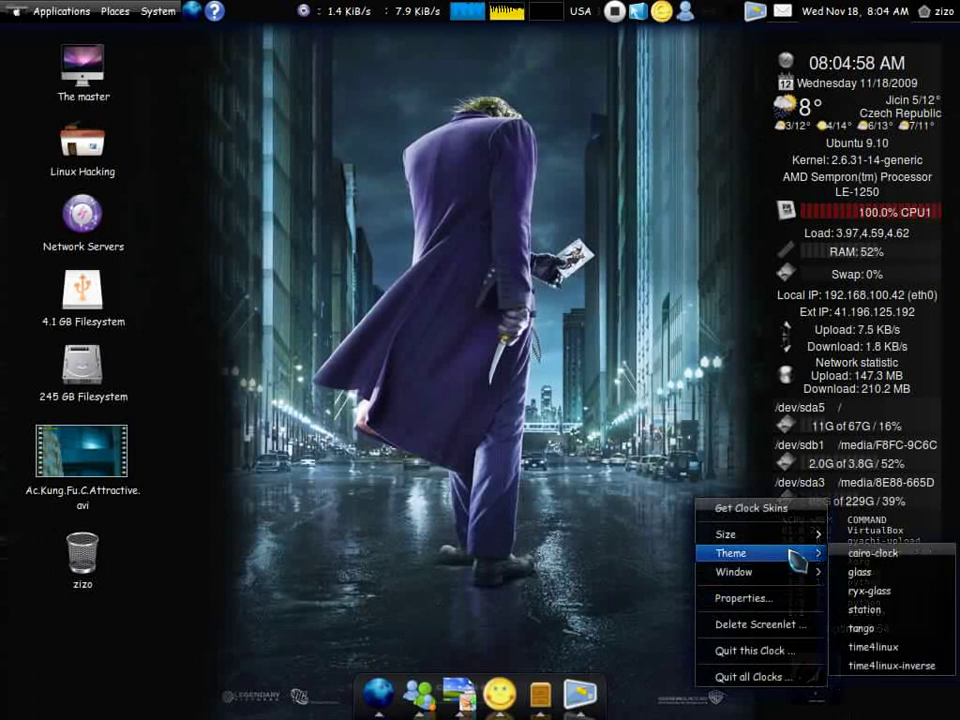
left_click(855, 572)
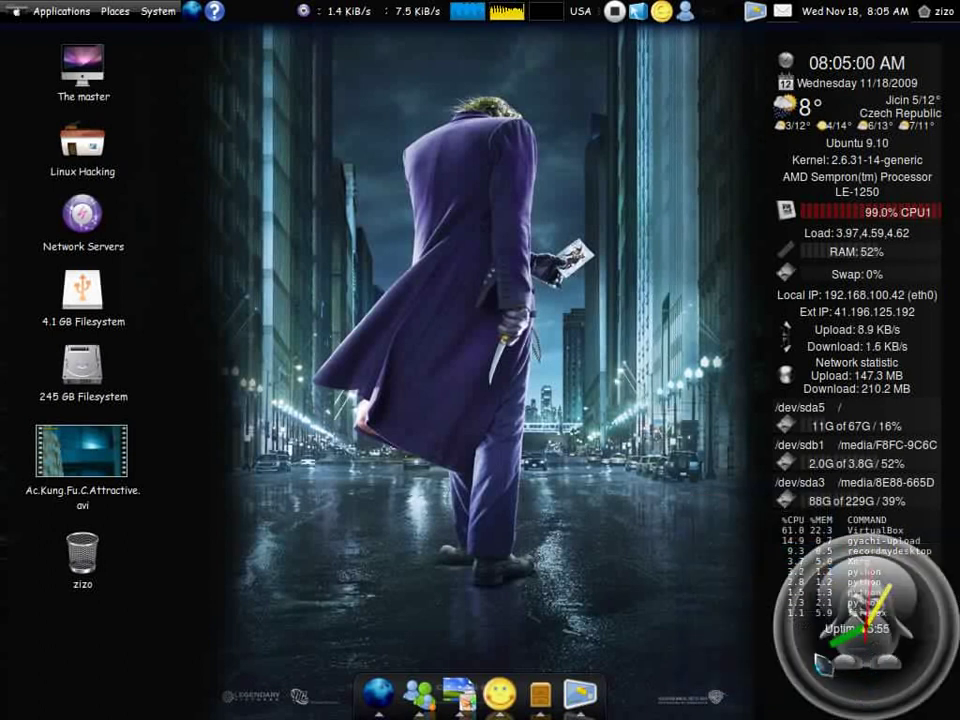
right_click(827, 670)
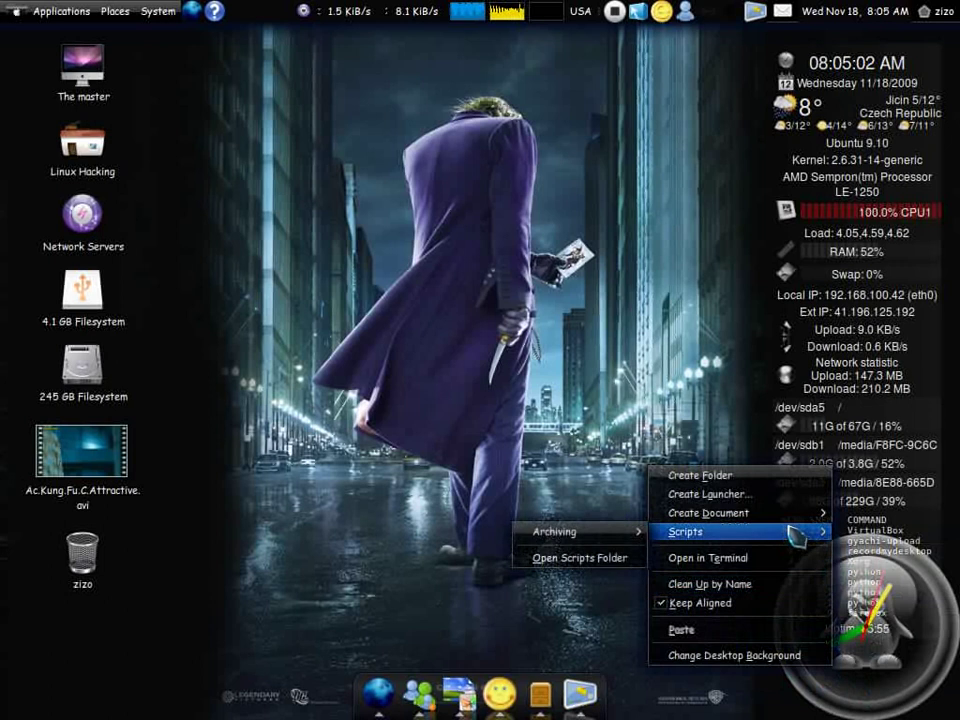
left_click(893, 667)
right_click(895, 668)
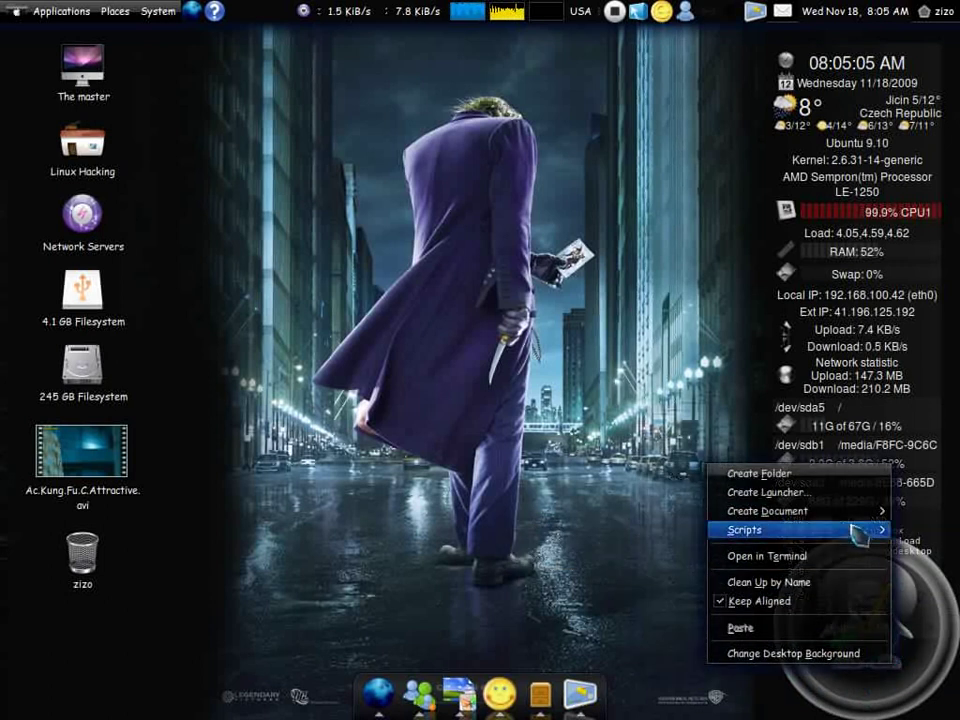
left_click(900, 657)
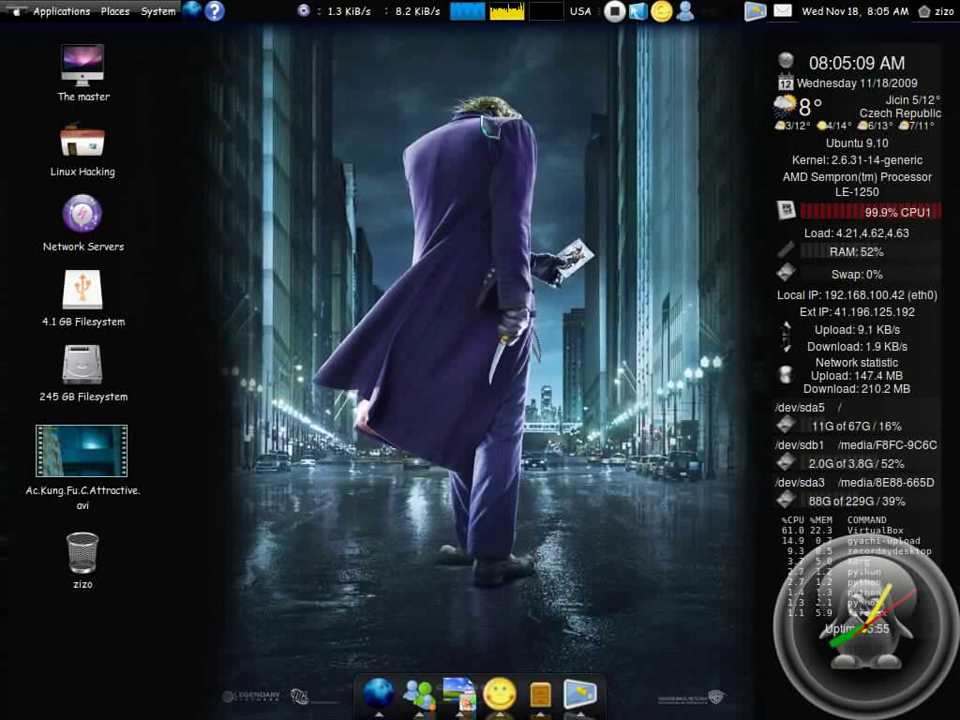
- Restore the Screenlets Manager and enable Auto start on login for the ClearWeather screenlet
left_click(590, 679)
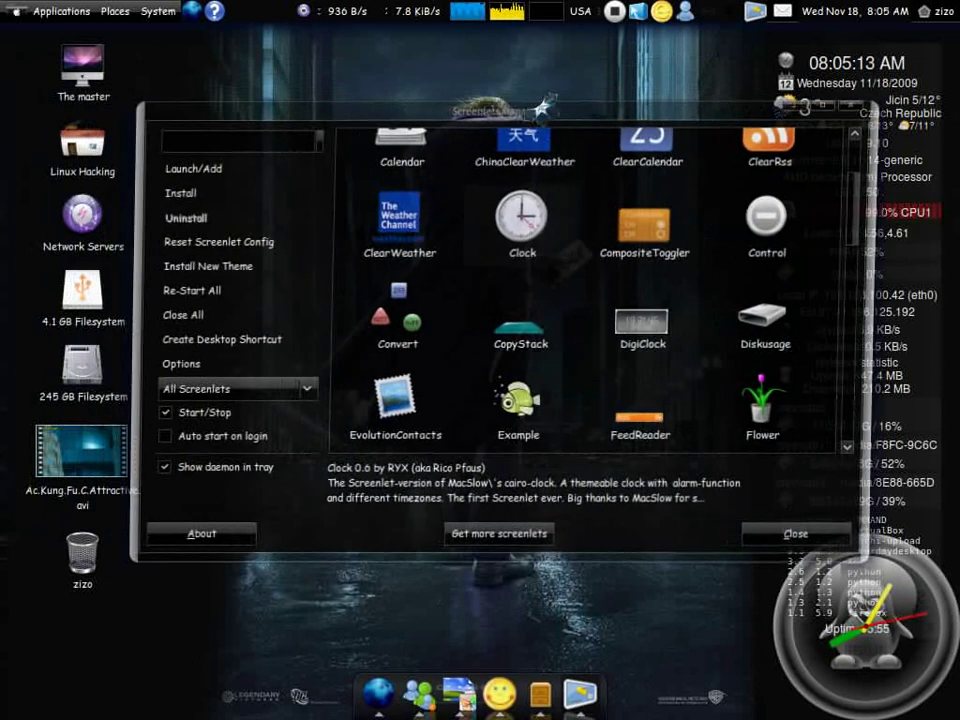
left_click(420, 244)
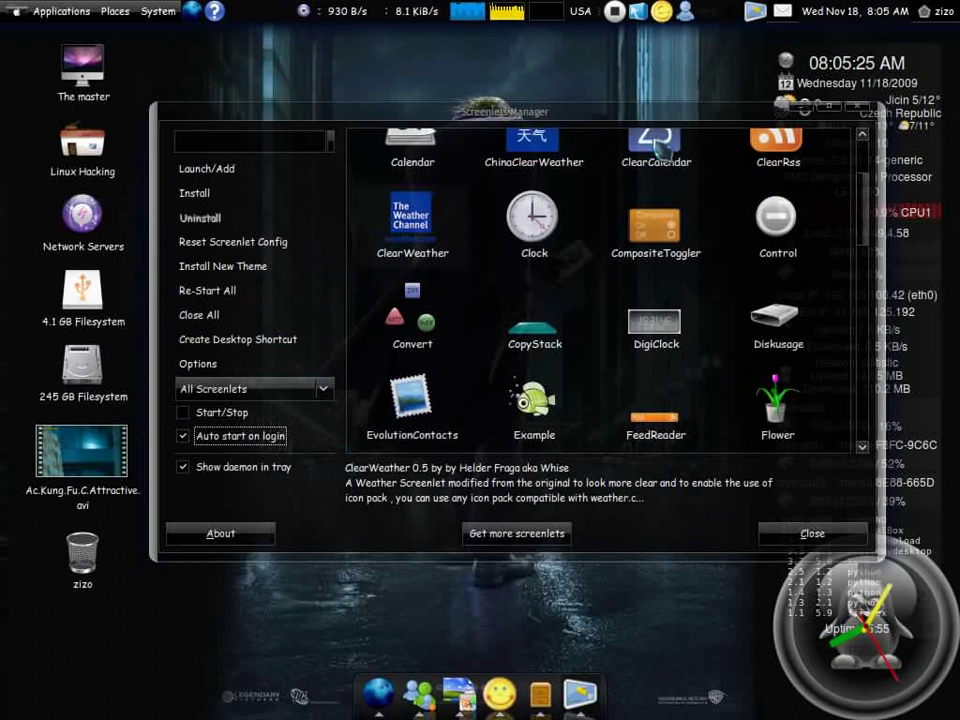
scroll(700, 180, "up", 3)
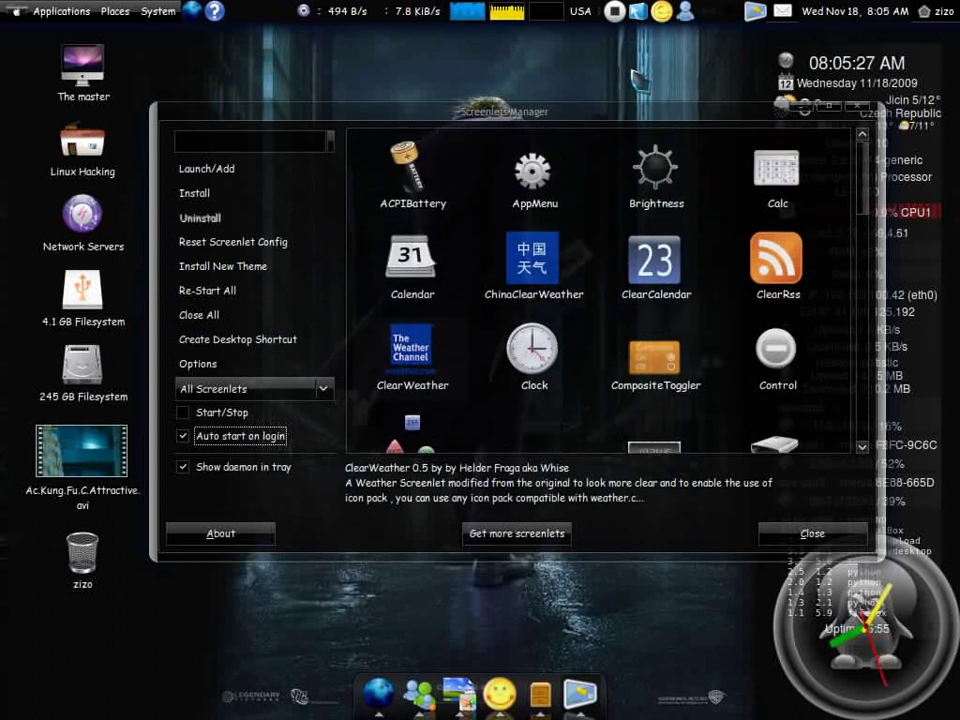